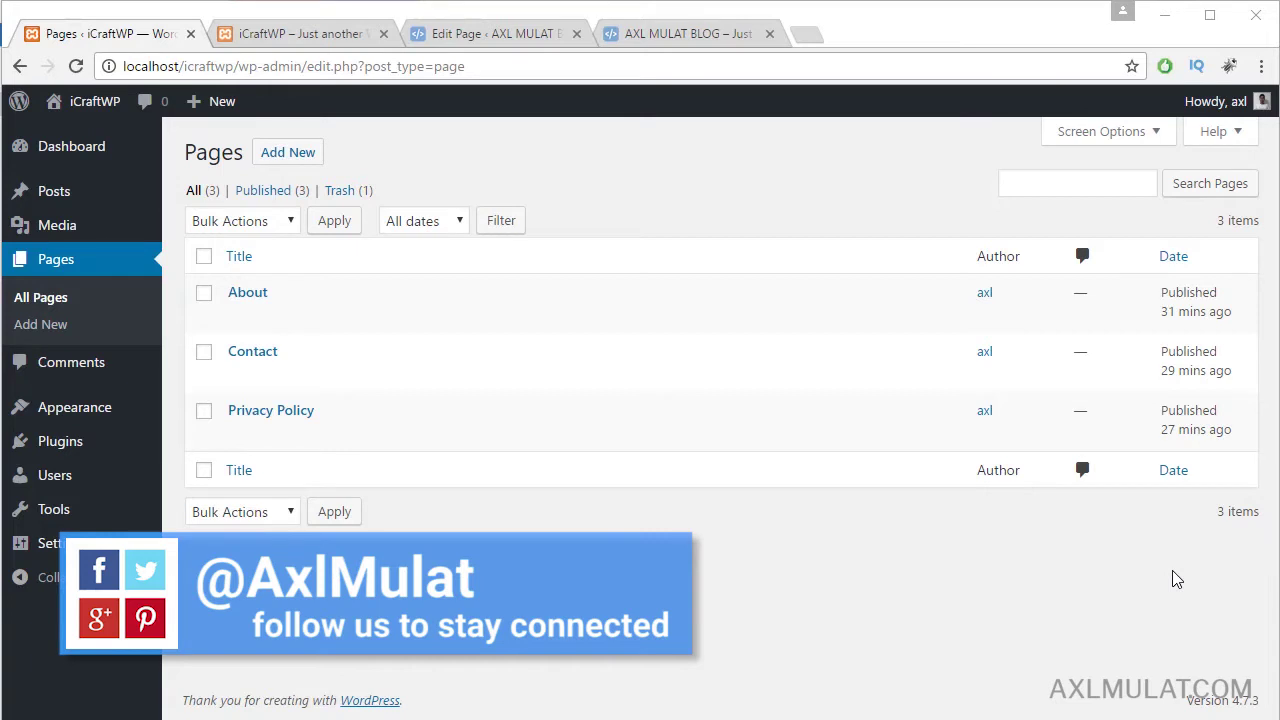
View the 'iCraftWP – Just another WordPress site' front page in its browser tab
left_click(288, 33)
Reload the iCraftWP front page, browse its posts, and return to the admin Pages list
left_click(324, 62)
key("Return")
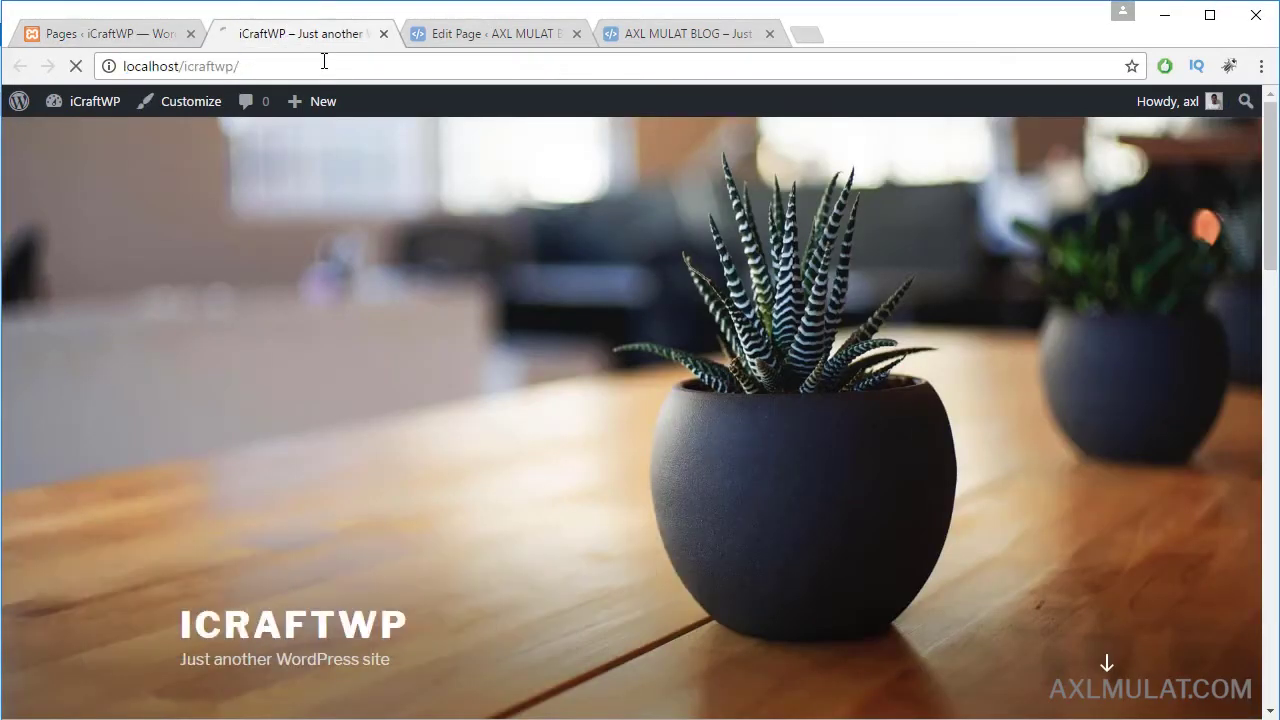
scroll(396, 290, "down", 10)
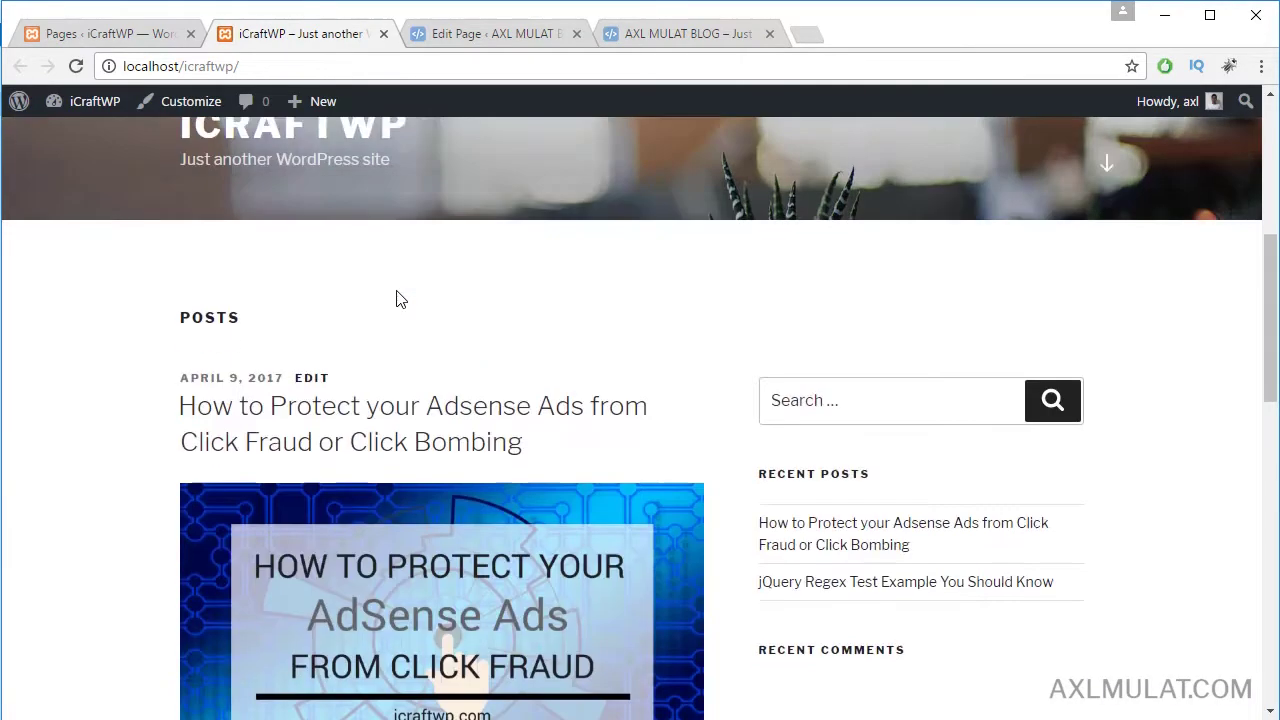
scroll(396, 292, "up", 2)
scroll(397, 297, "down", 6)
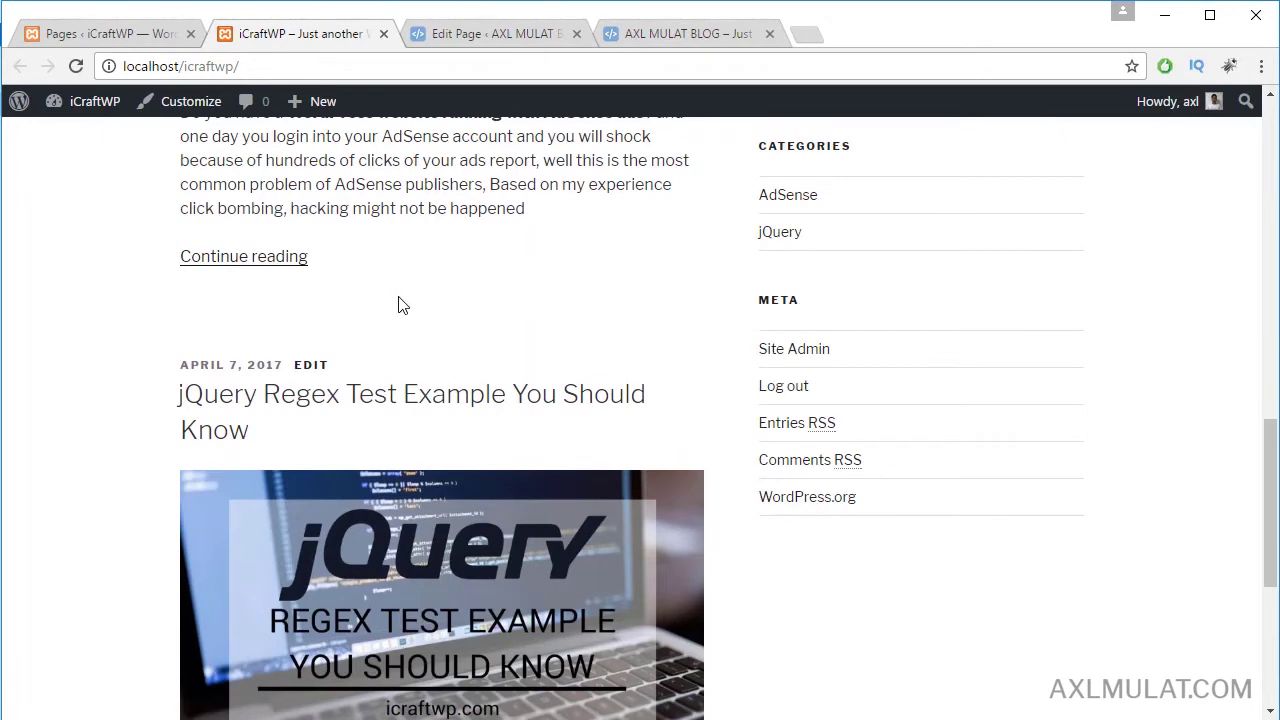
scroll(398, 307, "up", 2)
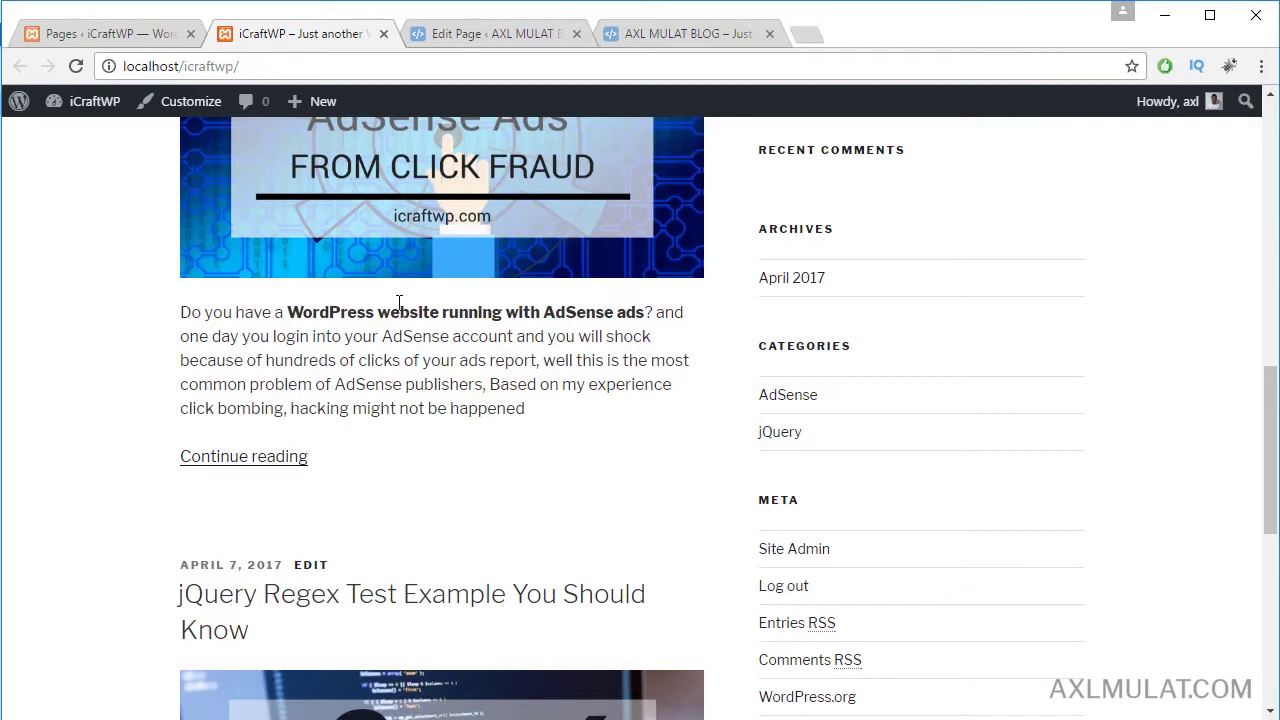
left_click(138, 32)
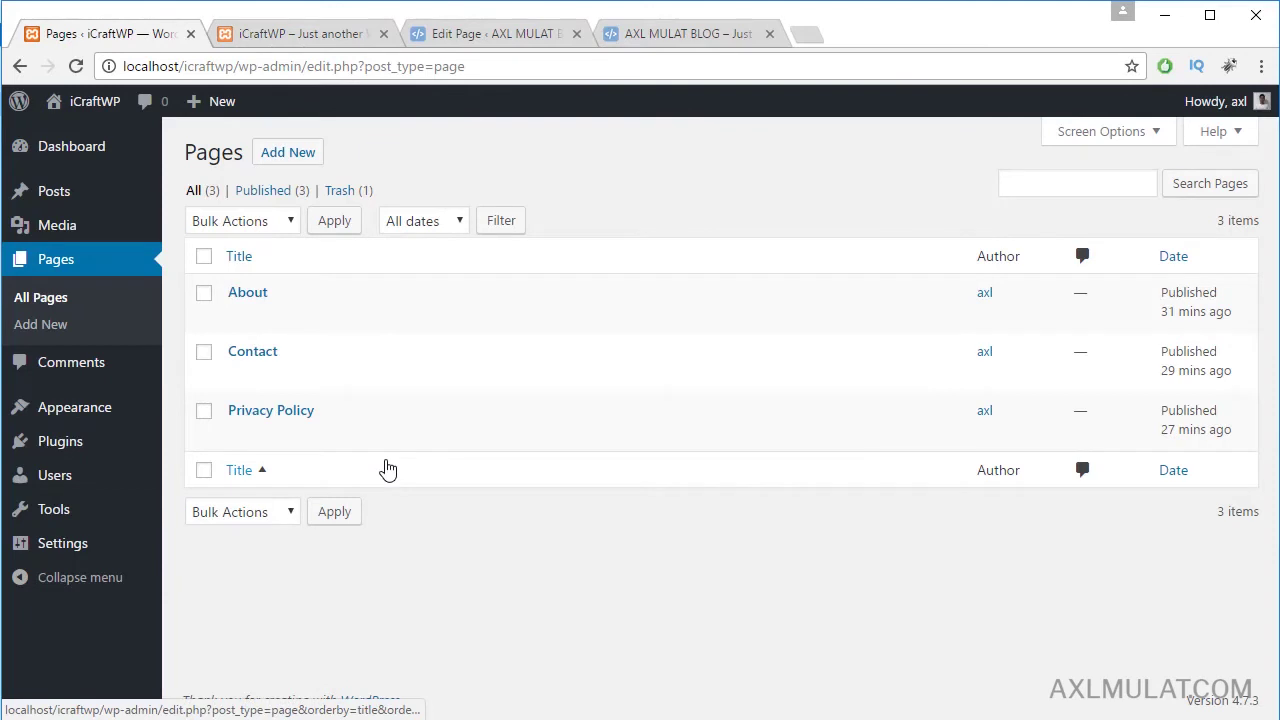
Open the iCraftWP Privacy Policy editor, collapse and re-expand Page Attributes, then view AXL MULAT BLOG
left_click(236, 438)
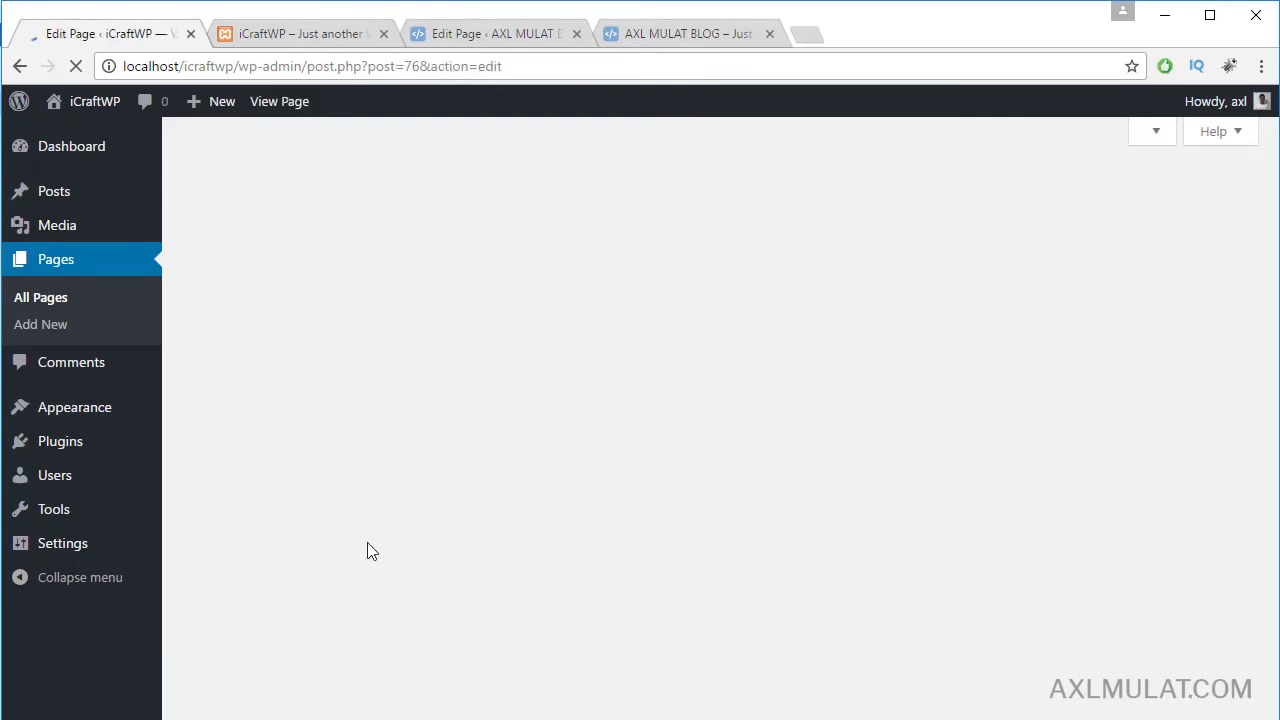
scroll(385, 534, "down", 2)
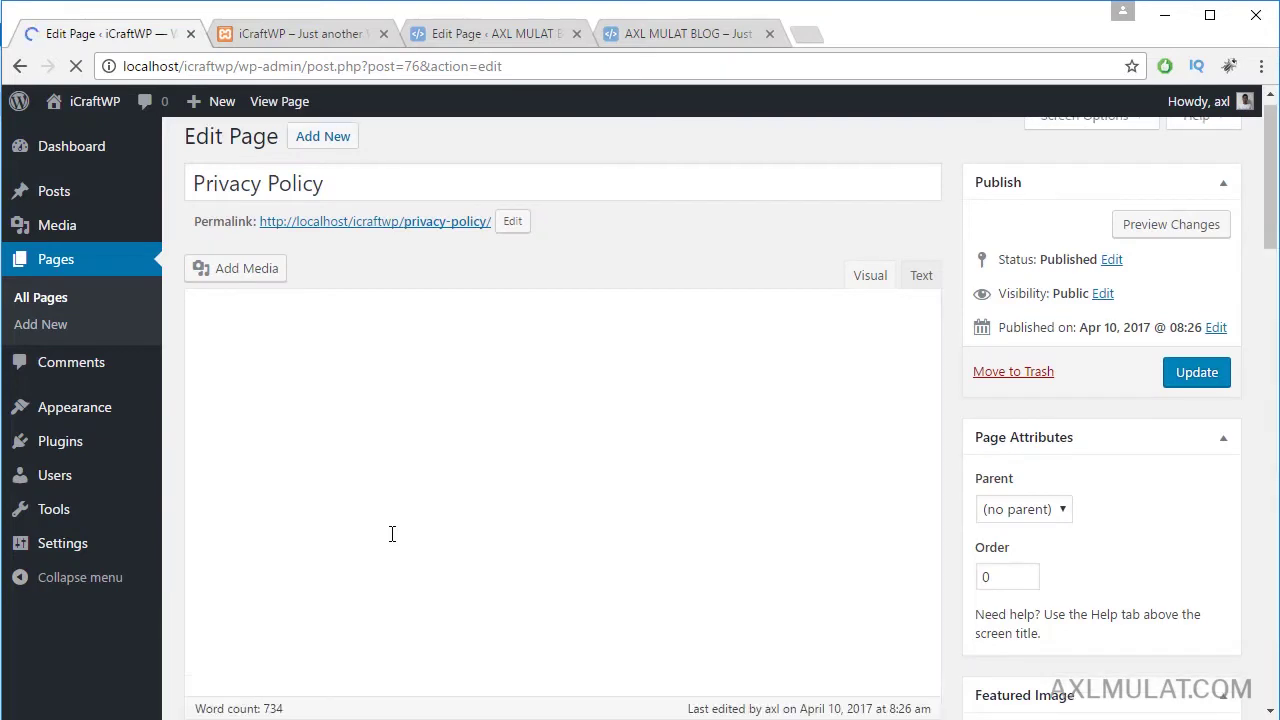
scroll(682, 400, "up", 1)
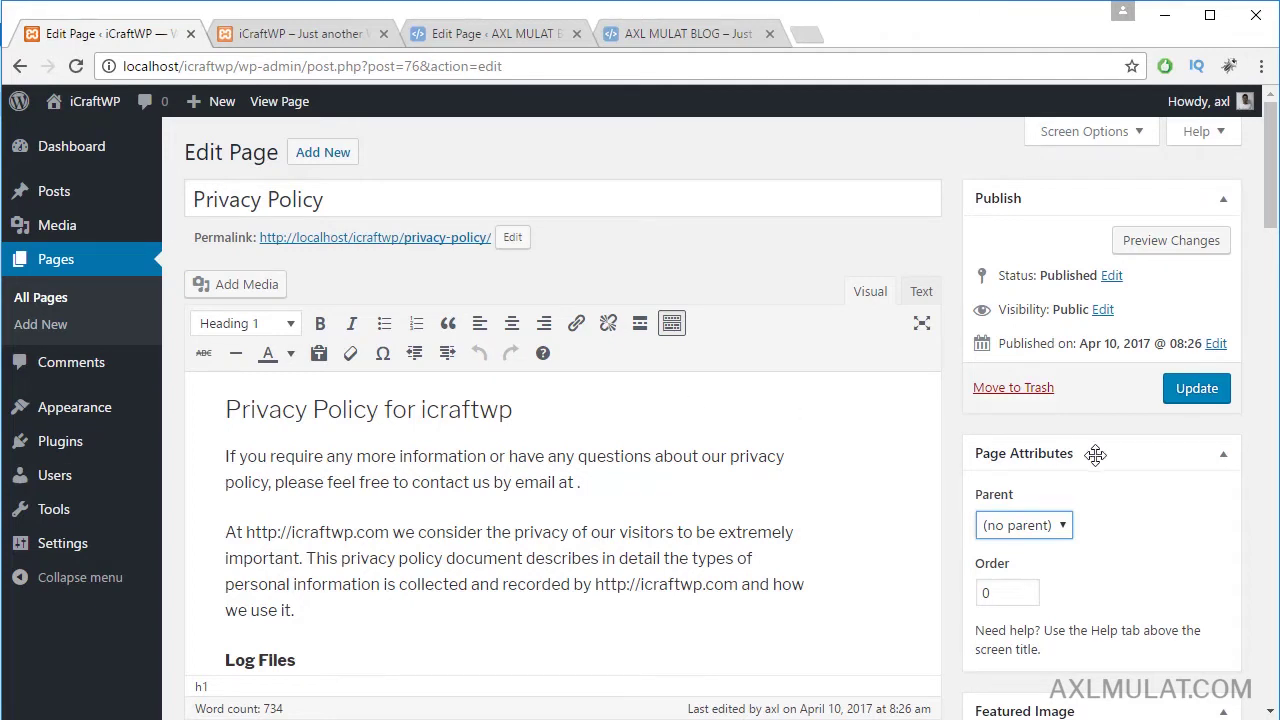
left_click(1221, 458)
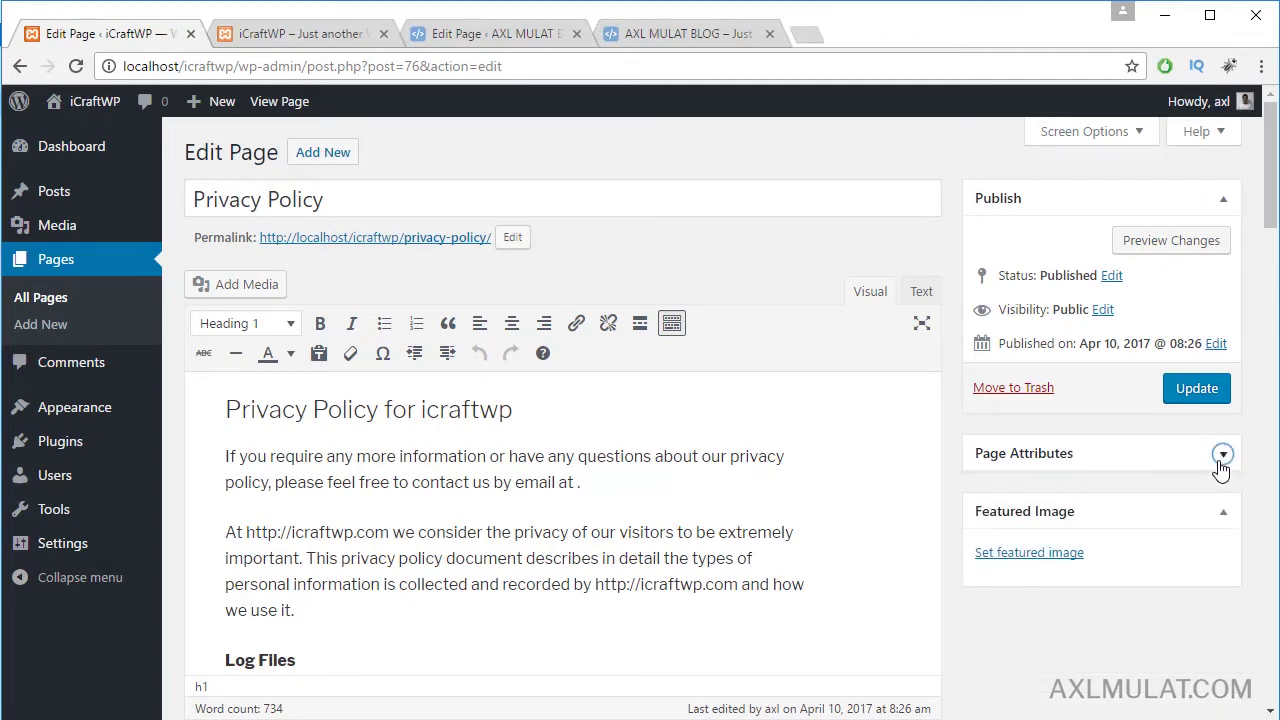
left_click(1221, 458)
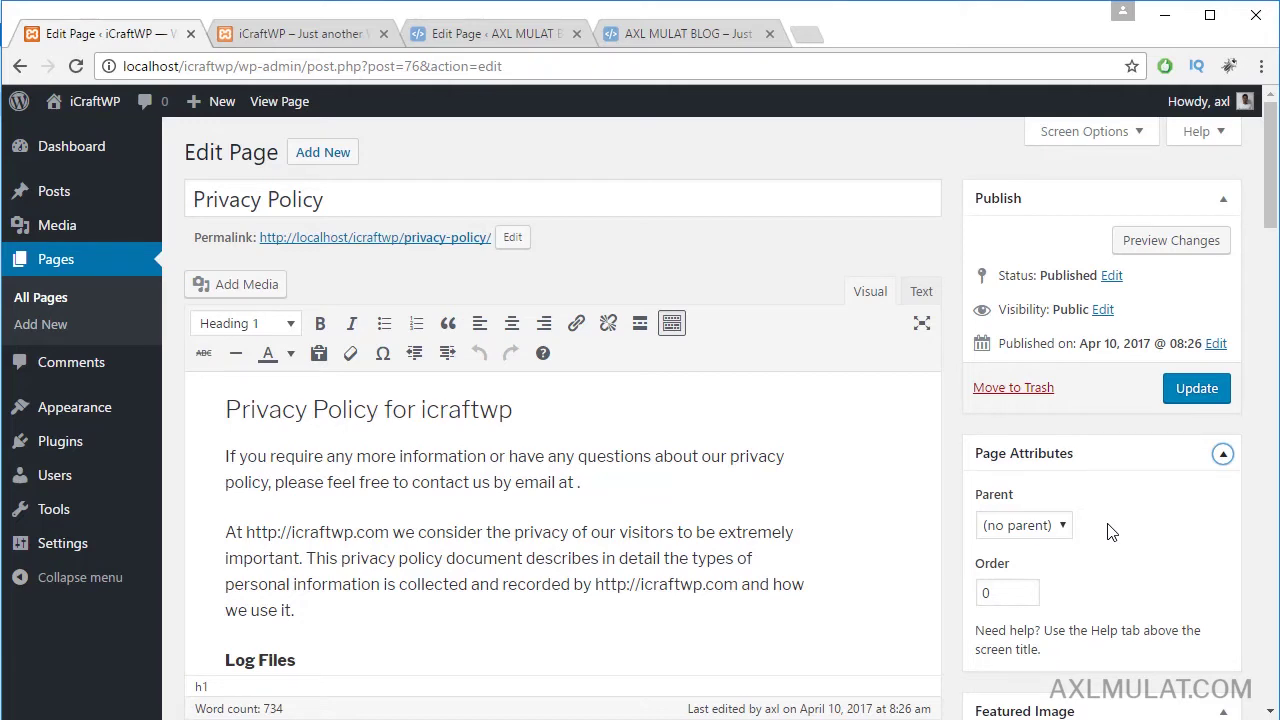
left_click(646, 34)
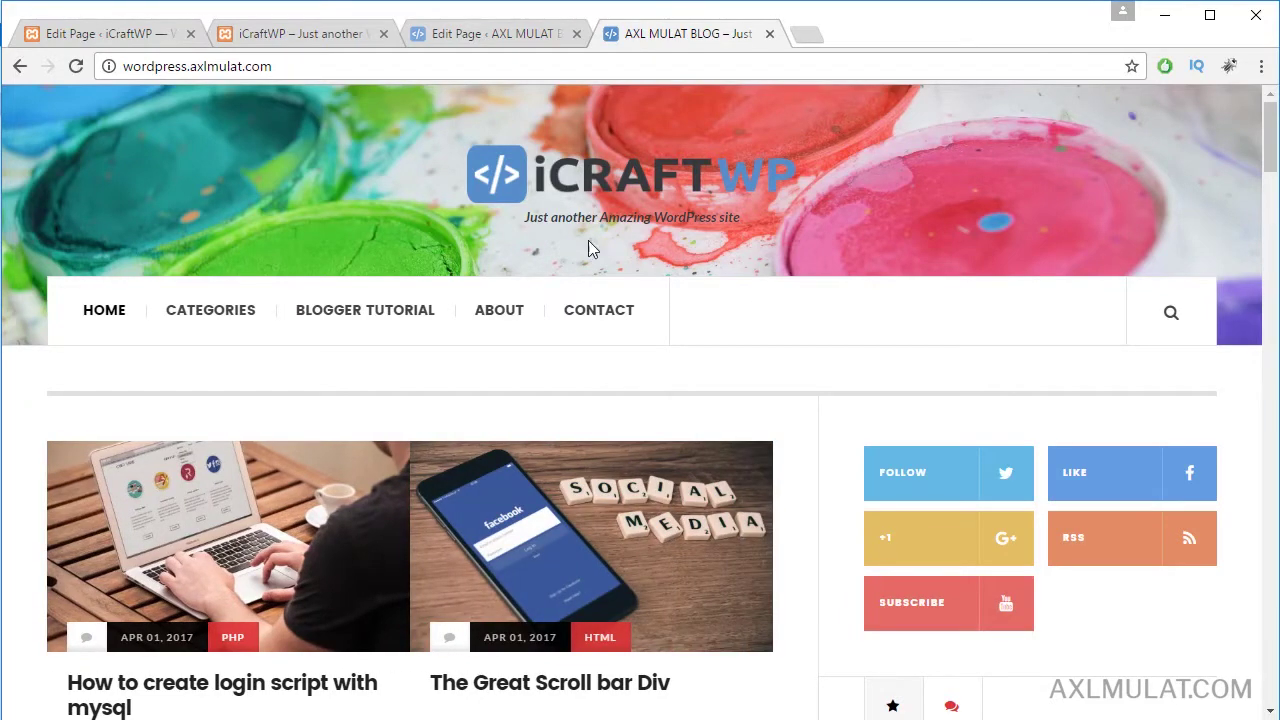
Look over the AXL MULAT Privacy Policy editor, then return to the iCraftWP Privacy Policy editor
left_click(495, 34)
scroll(717, 367, "down", 1)
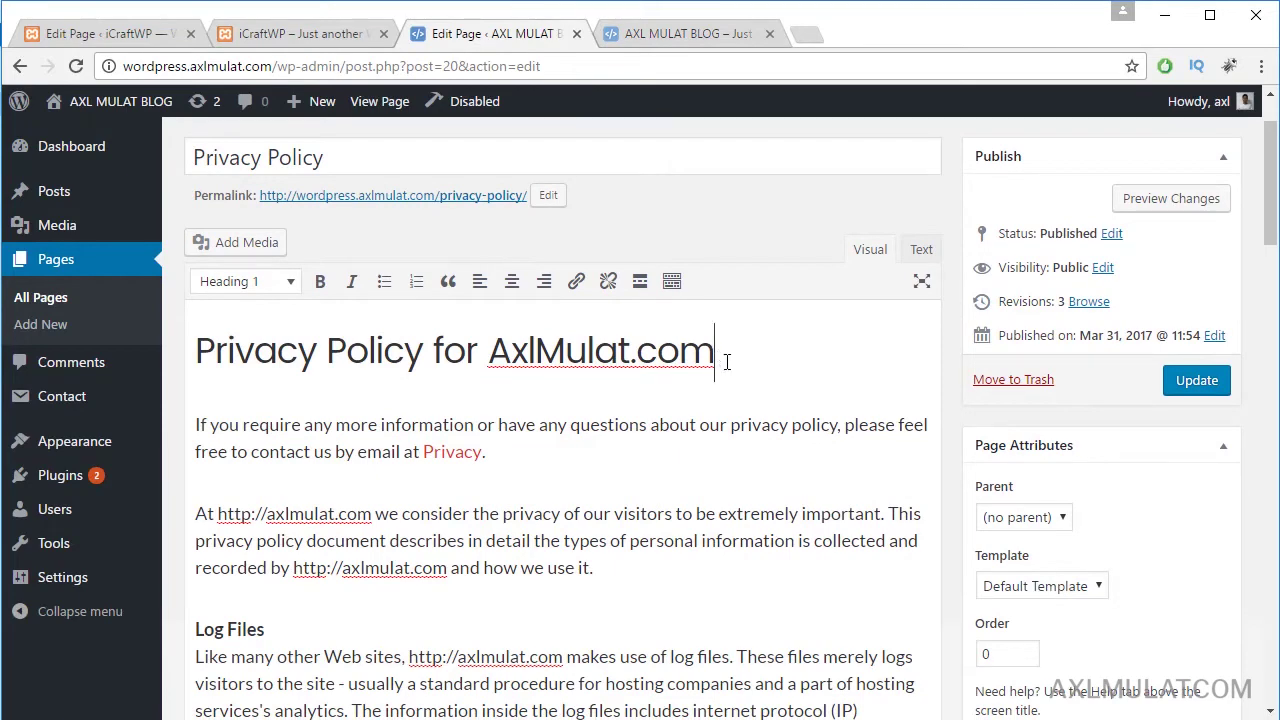
scroll(728, 365, "down", 1)
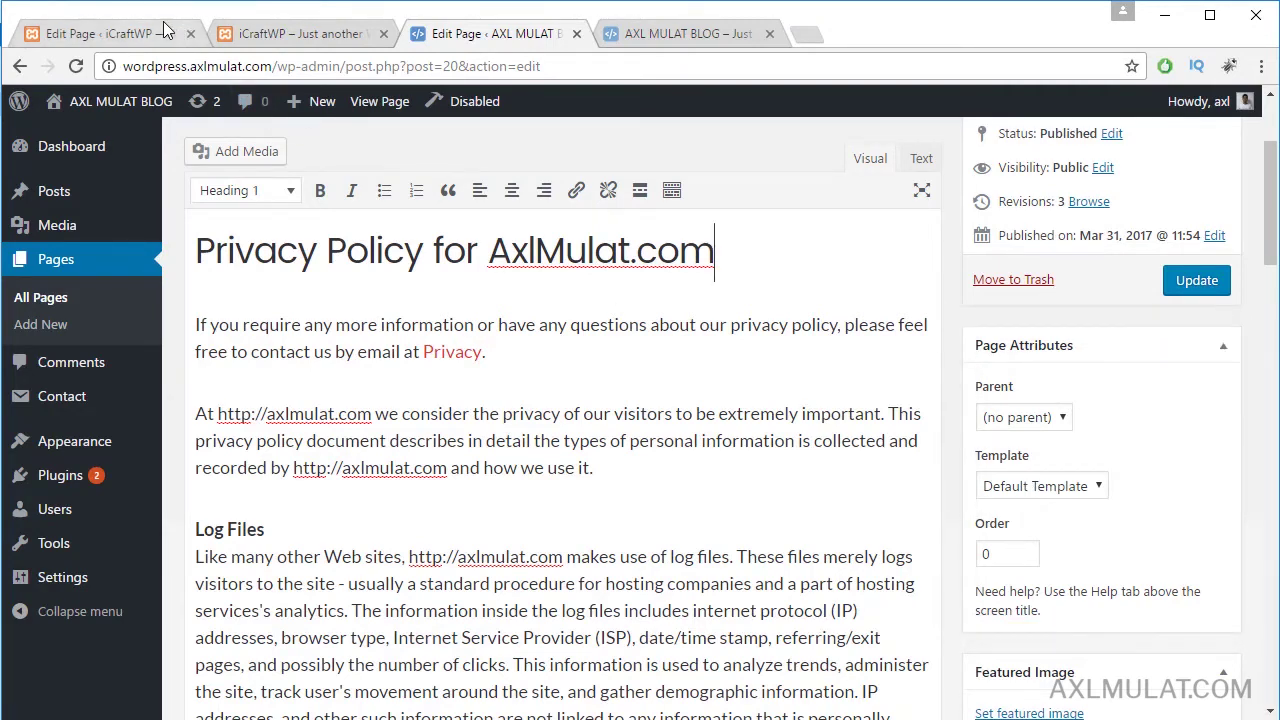
left_click(110, 33)
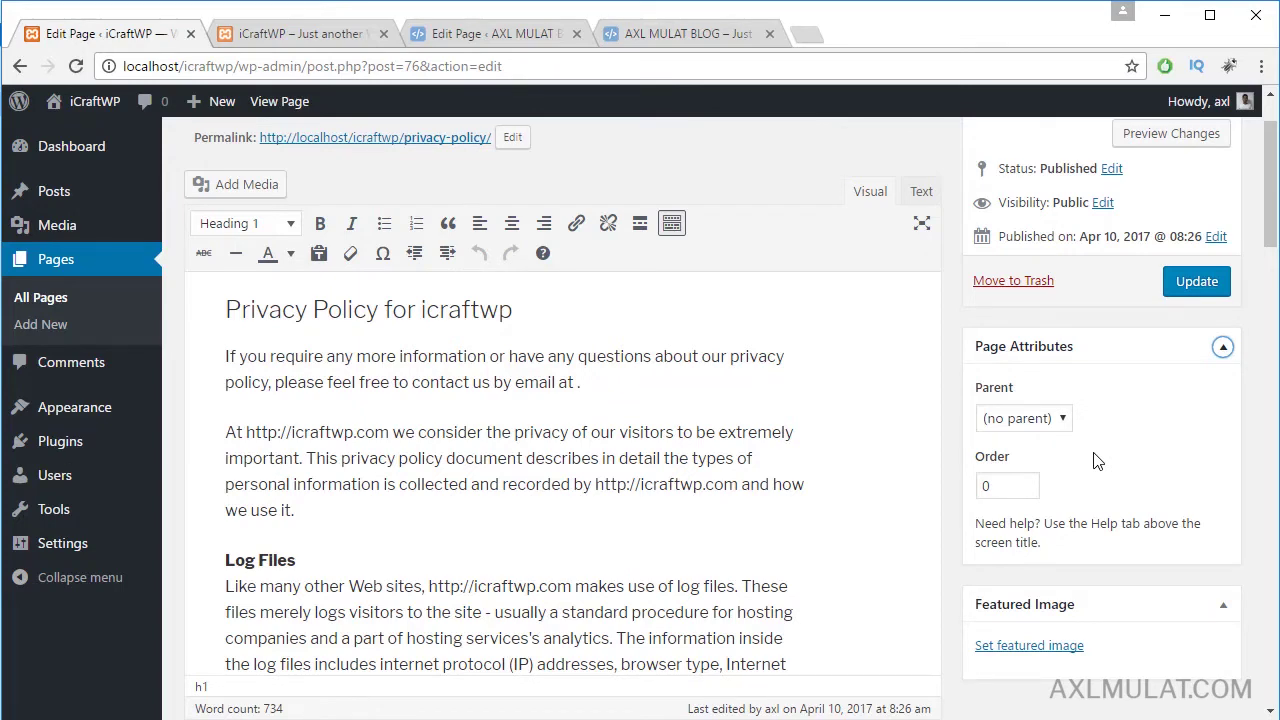
Update the AXL MULAT Privacy Policy page and view its published version in a new tab
key("ctrl+3")
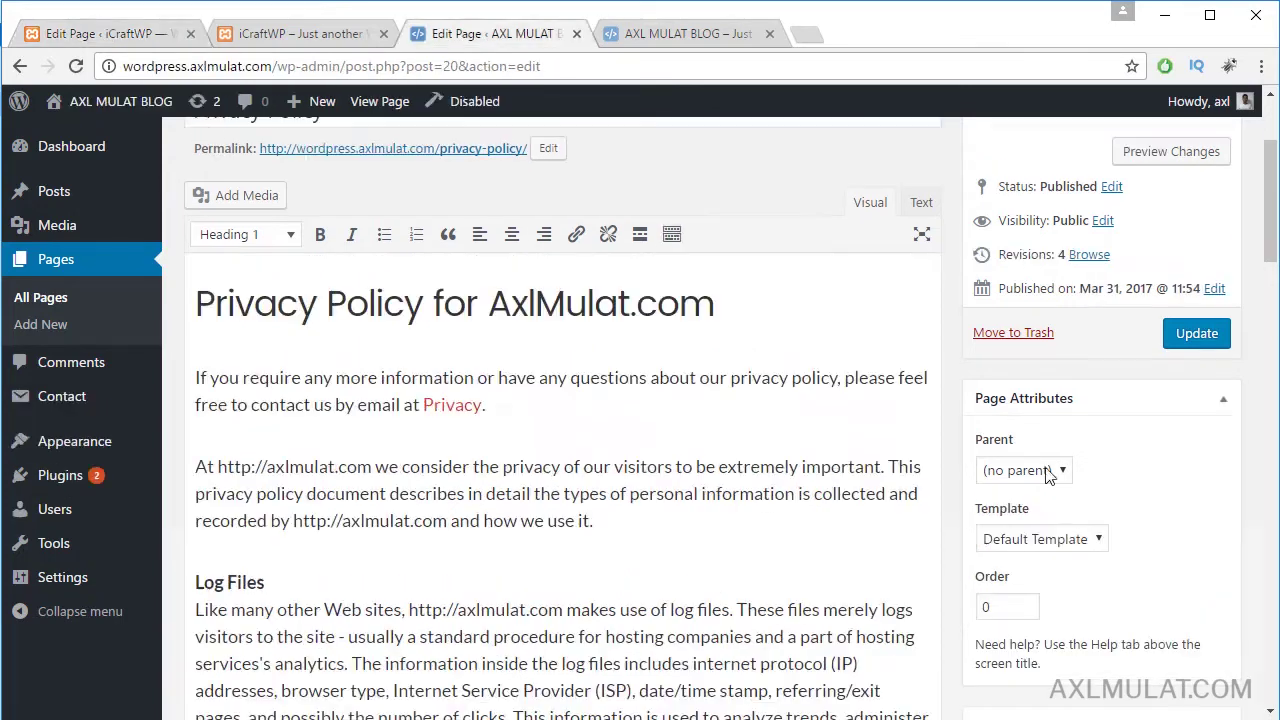
left_click(1195, 342)
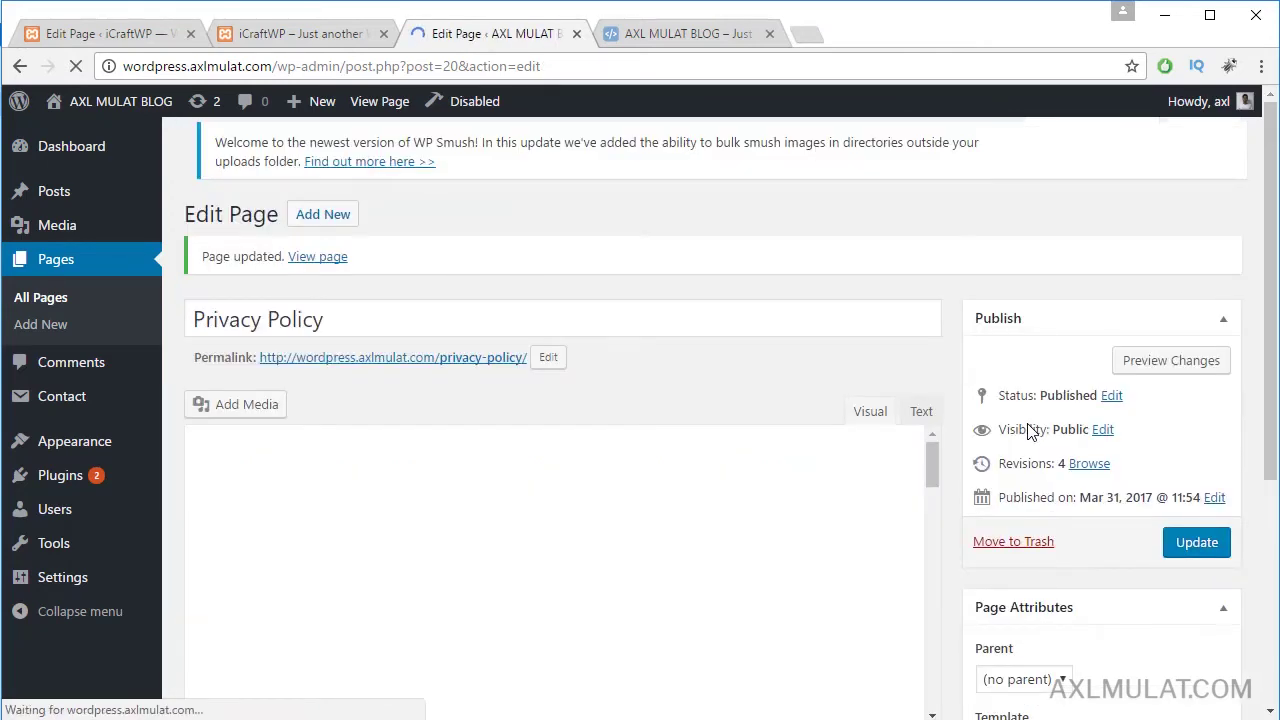
right_click(449, 351)
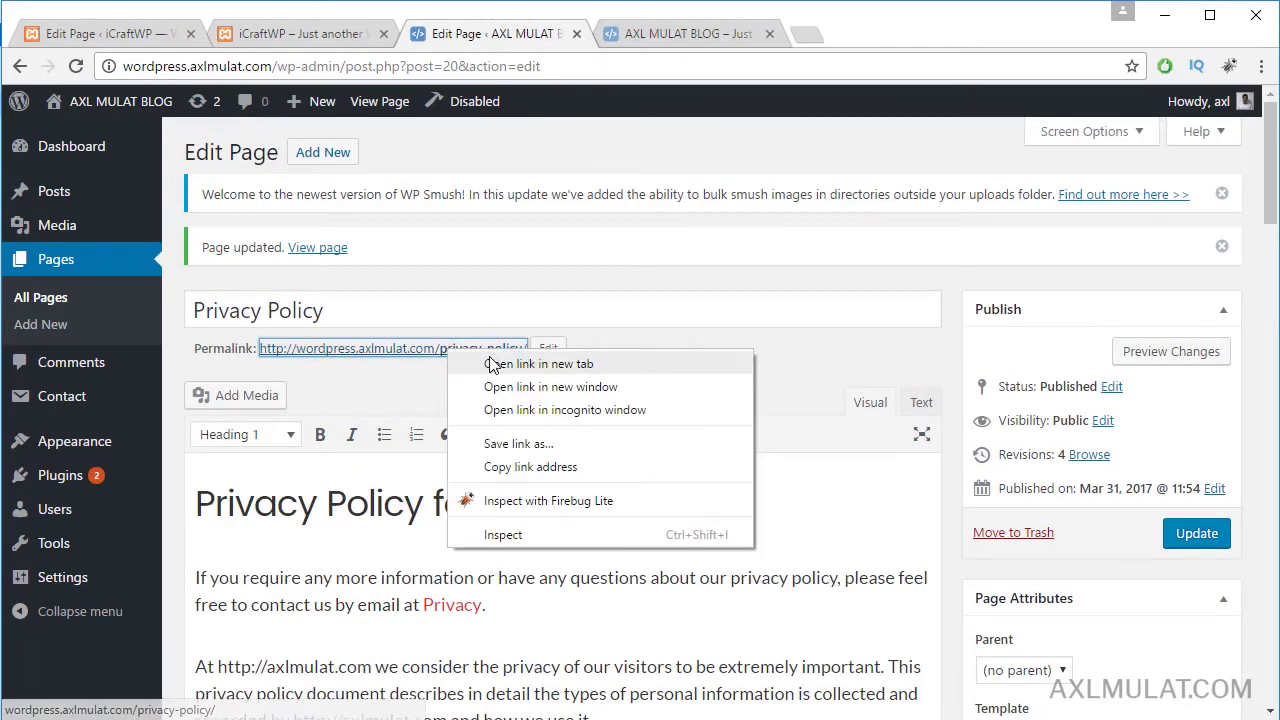
left_click(490, 363)
left_click(650, 36)
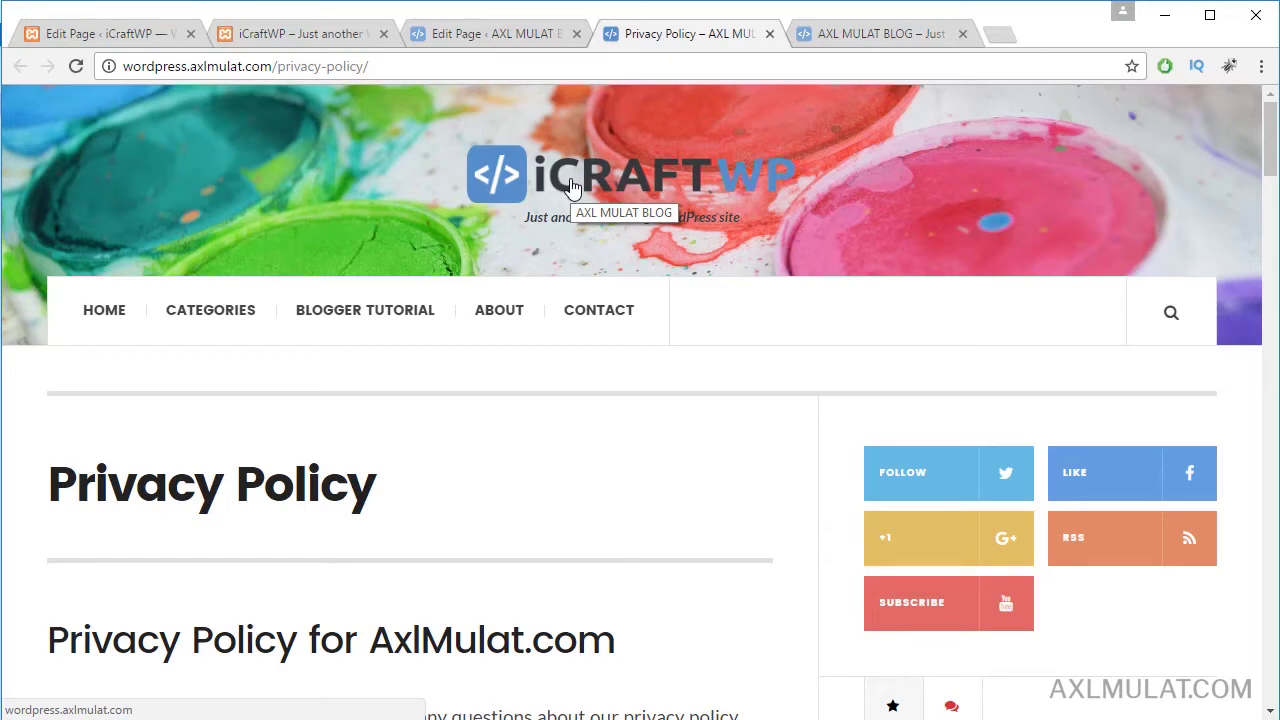
scroll(591, 223, "down", 5)
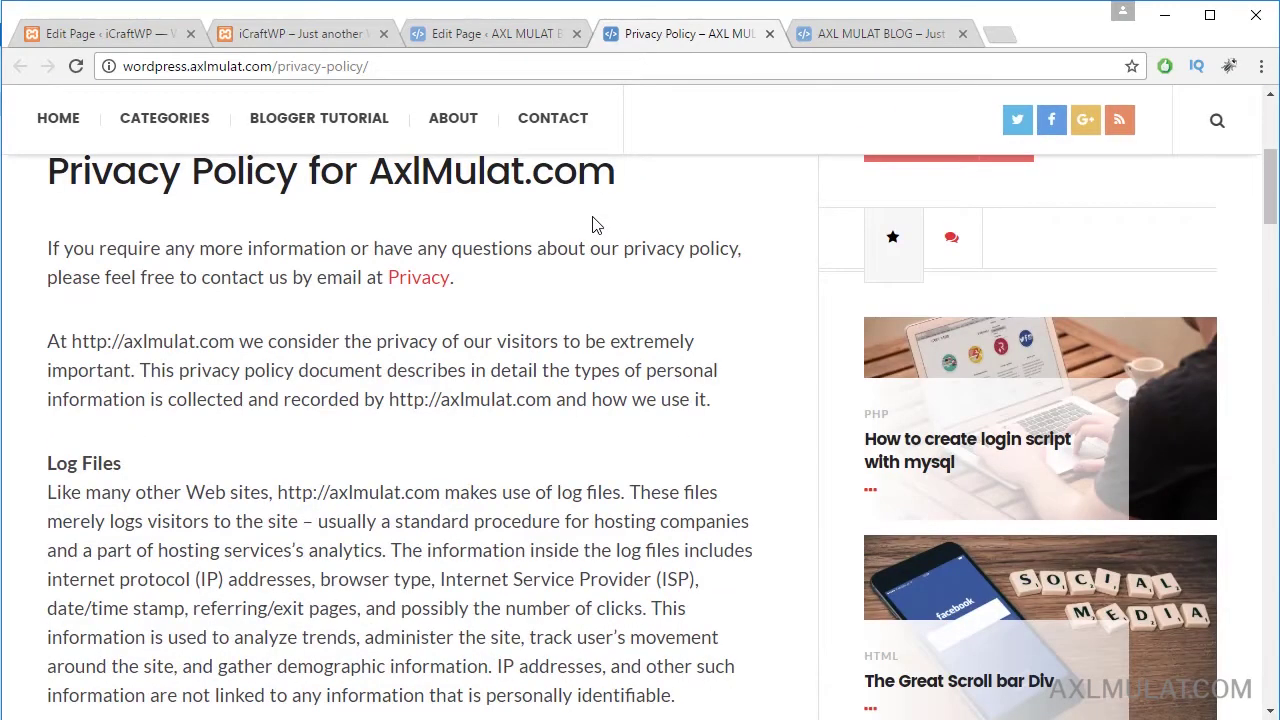
scroll(593, 224, "down", 3)
scroll(595, 222, "up", 3)
Give the AXL MULAT Privacy Policy page the Full Width Page template and update it
left_click(524, 40)
scroll(971, 368, "down", 3)
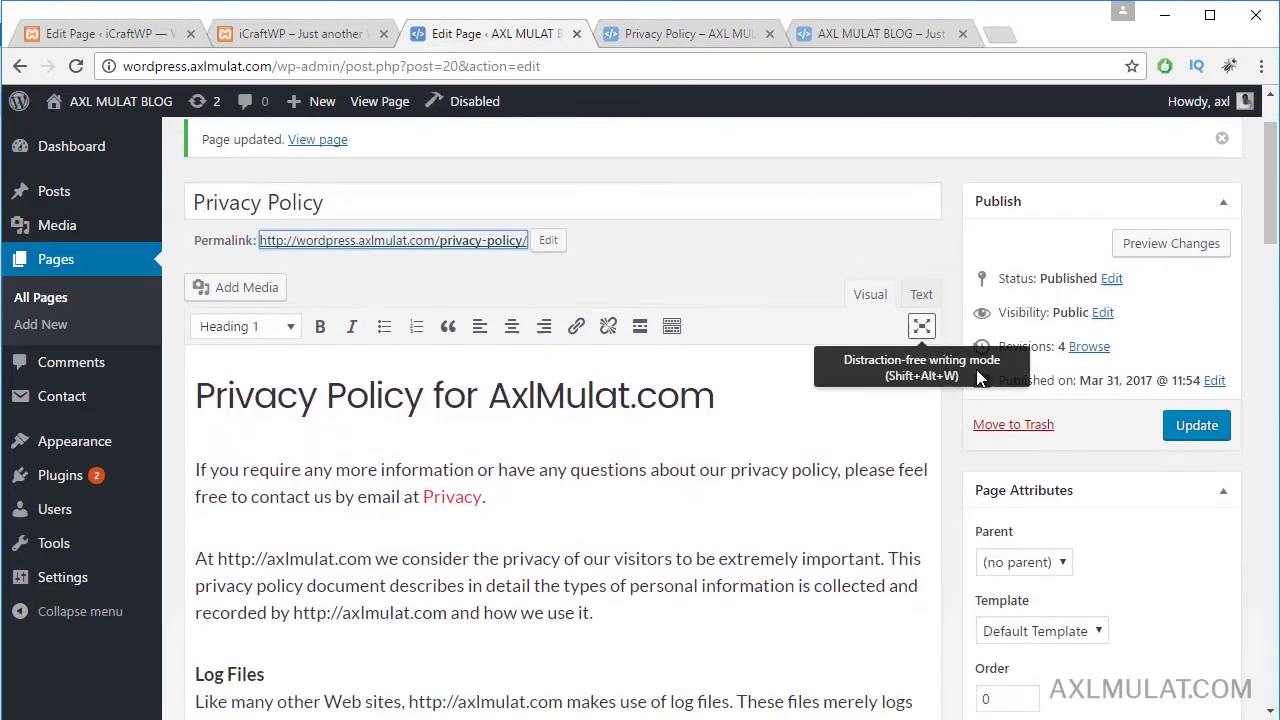
left_click(1067, 445)
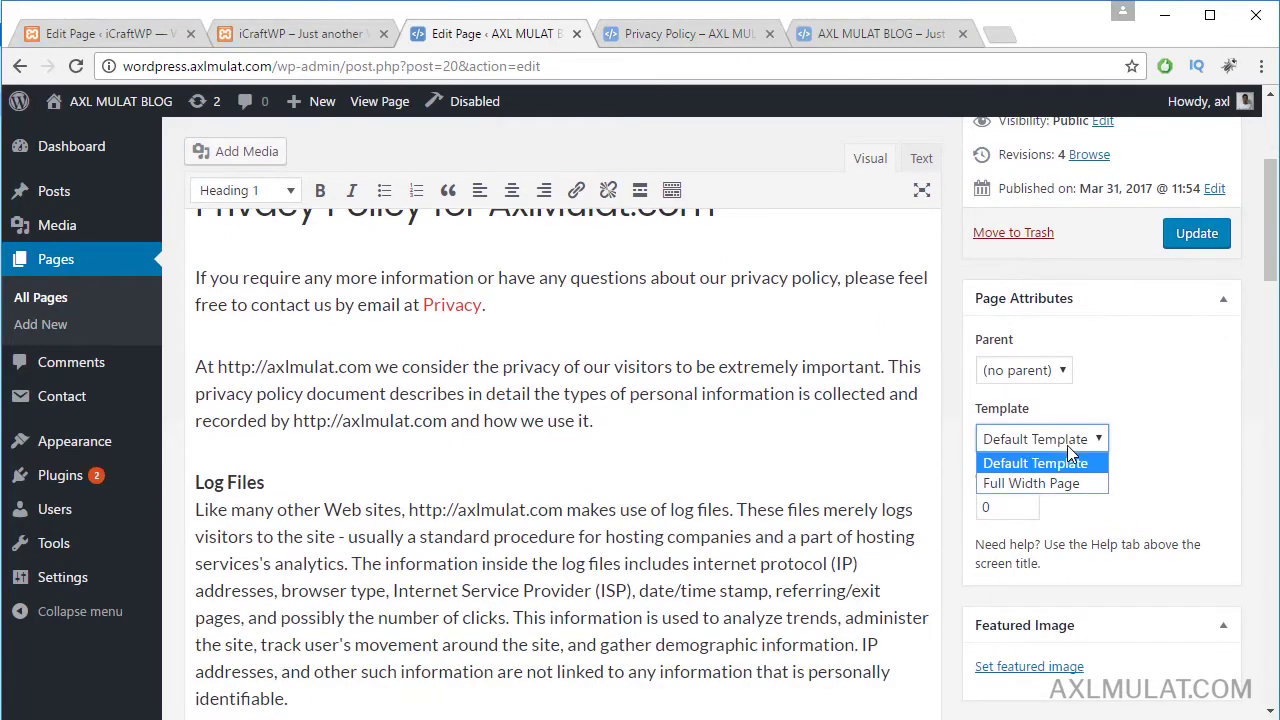
left_click(1064, 480)
left_click(1188, 236)
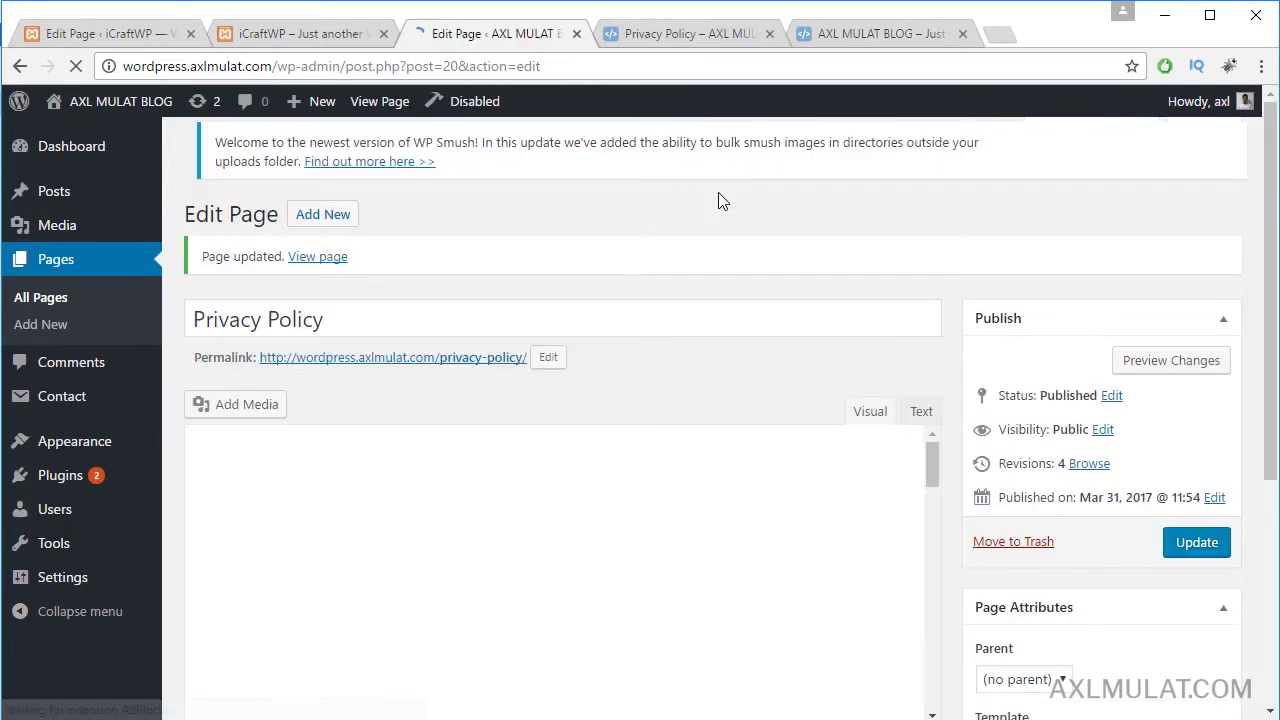
left_click(663, 45)
Reload the live Privacy Policy page to check the new layout, then return to the iCraftWP editor
left_click(536, 67)
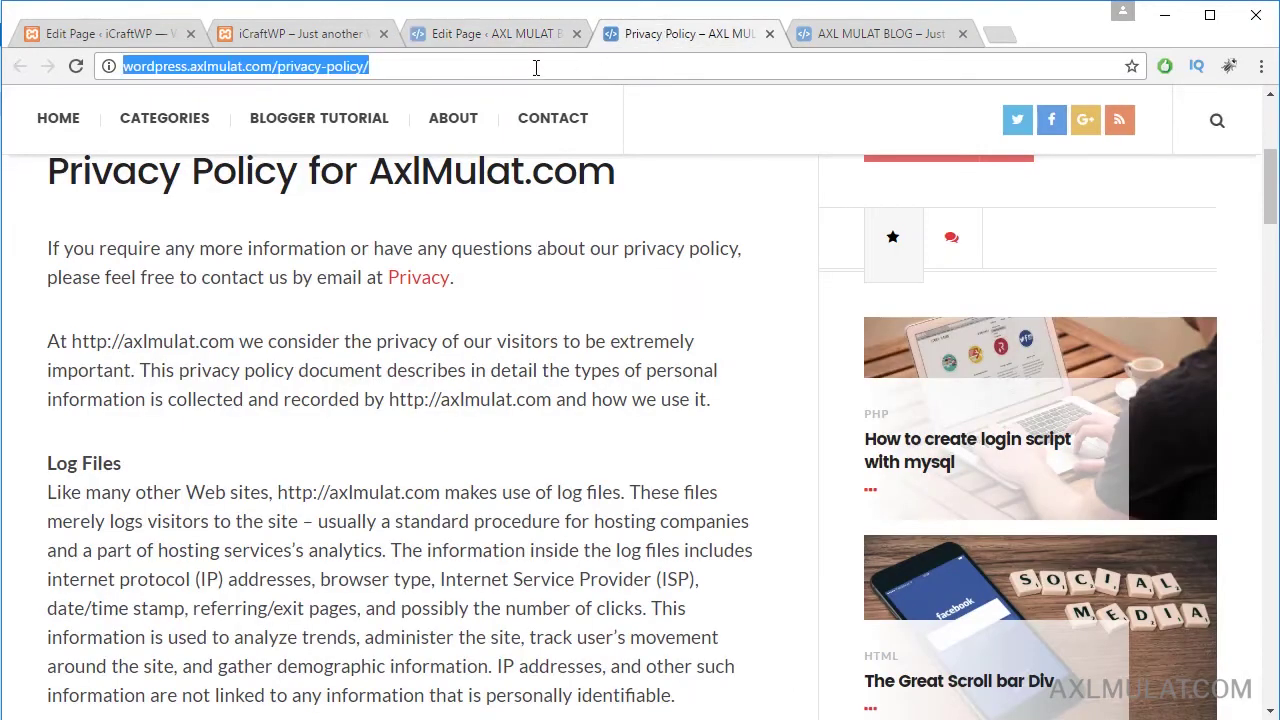
key("Return")
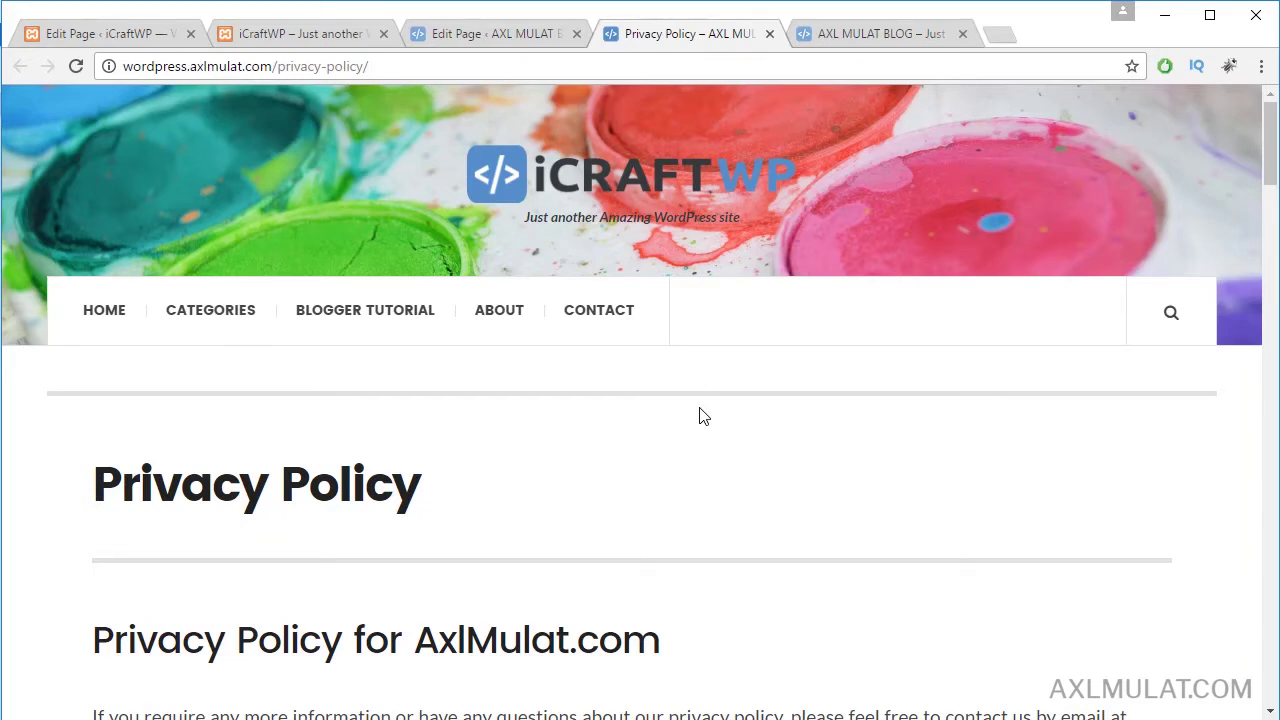
scroll(720, 411, "down", 4)
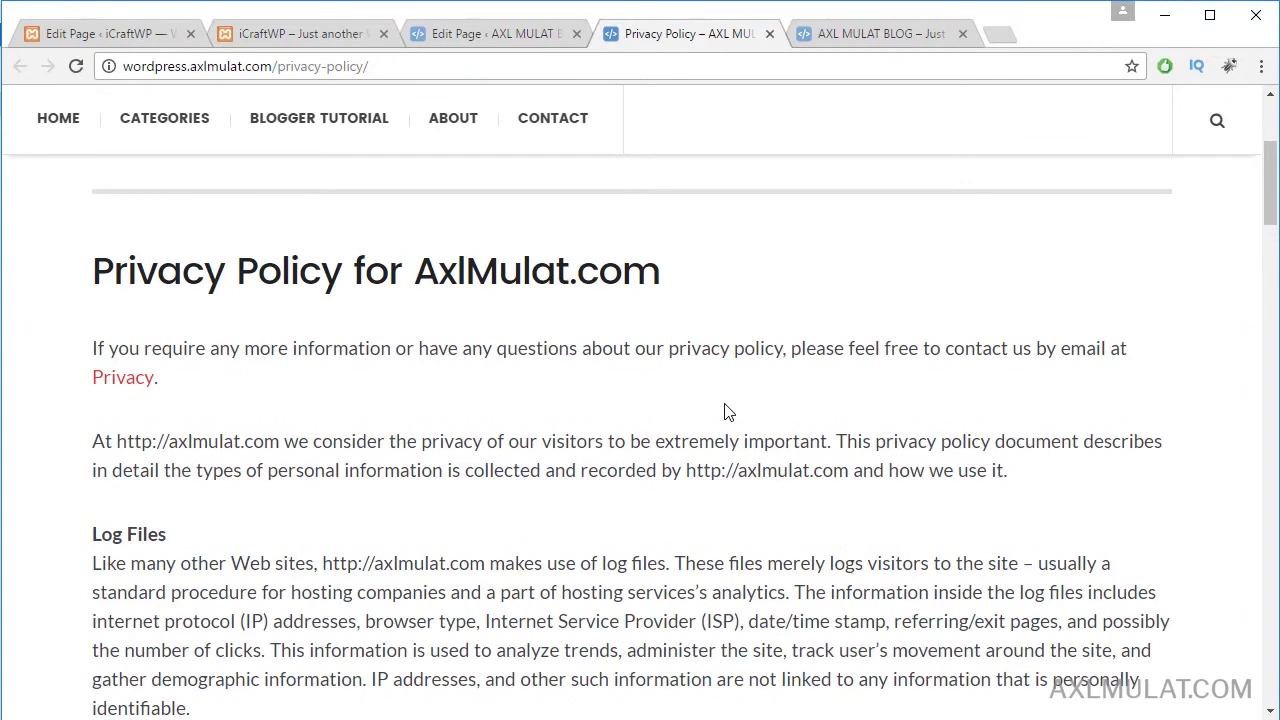
scroll(733, 406, "down", 1)
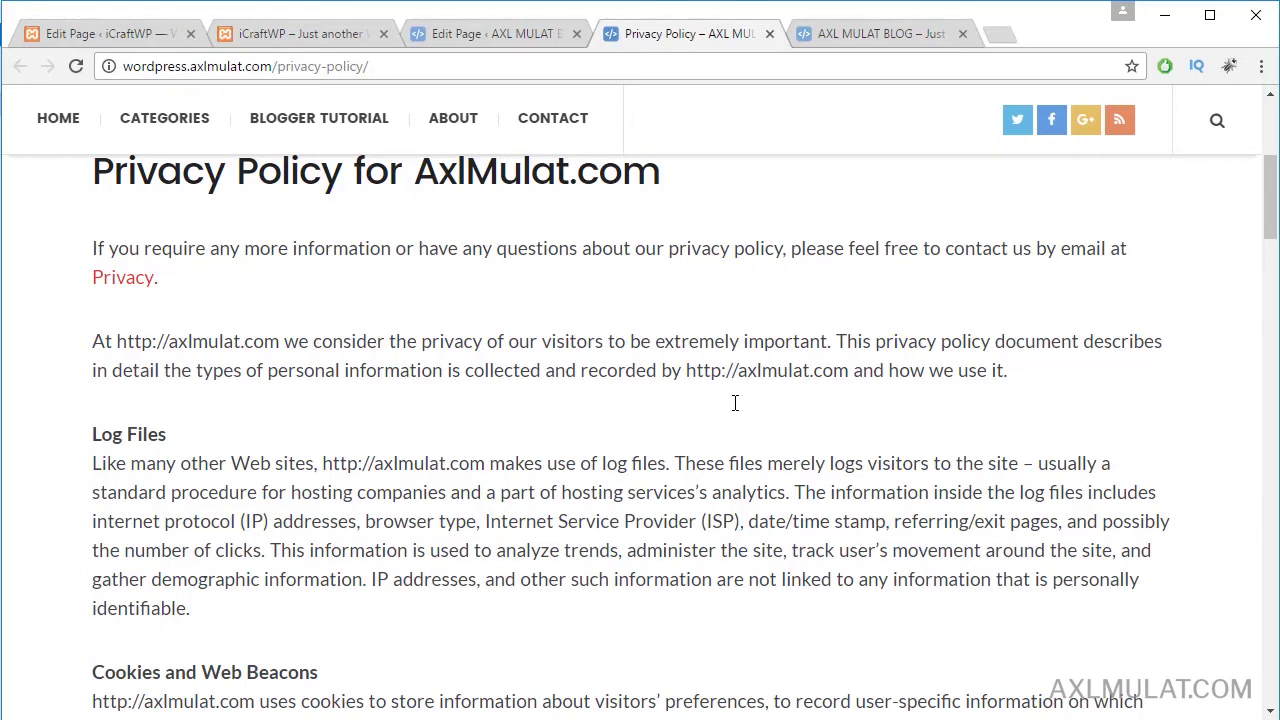
scroll(700, 403, "up", 5)
left_click(109, 33)
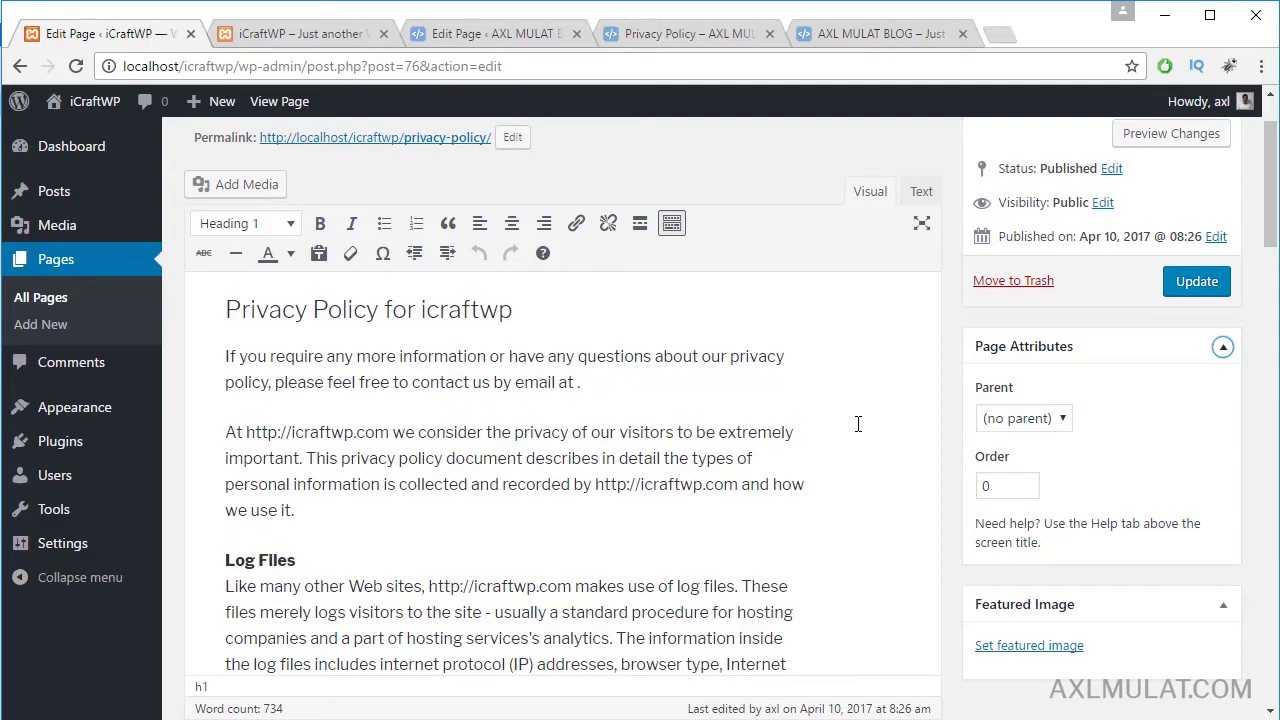
Make About the Privacy Policy page's parent and update, giving the permalink /about/privacy-policy/
left_click(858, 424)
scroll(1000, 480, "down", 2)
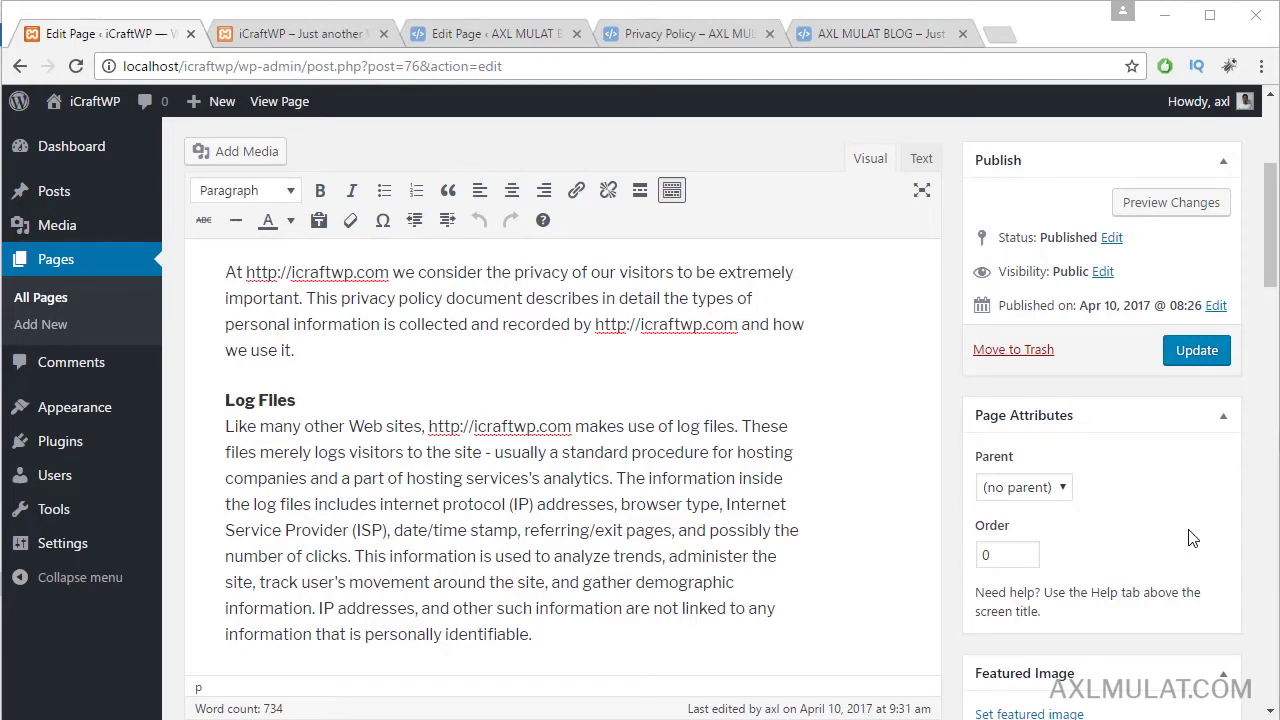
scroll(824, 531, "up", 2)
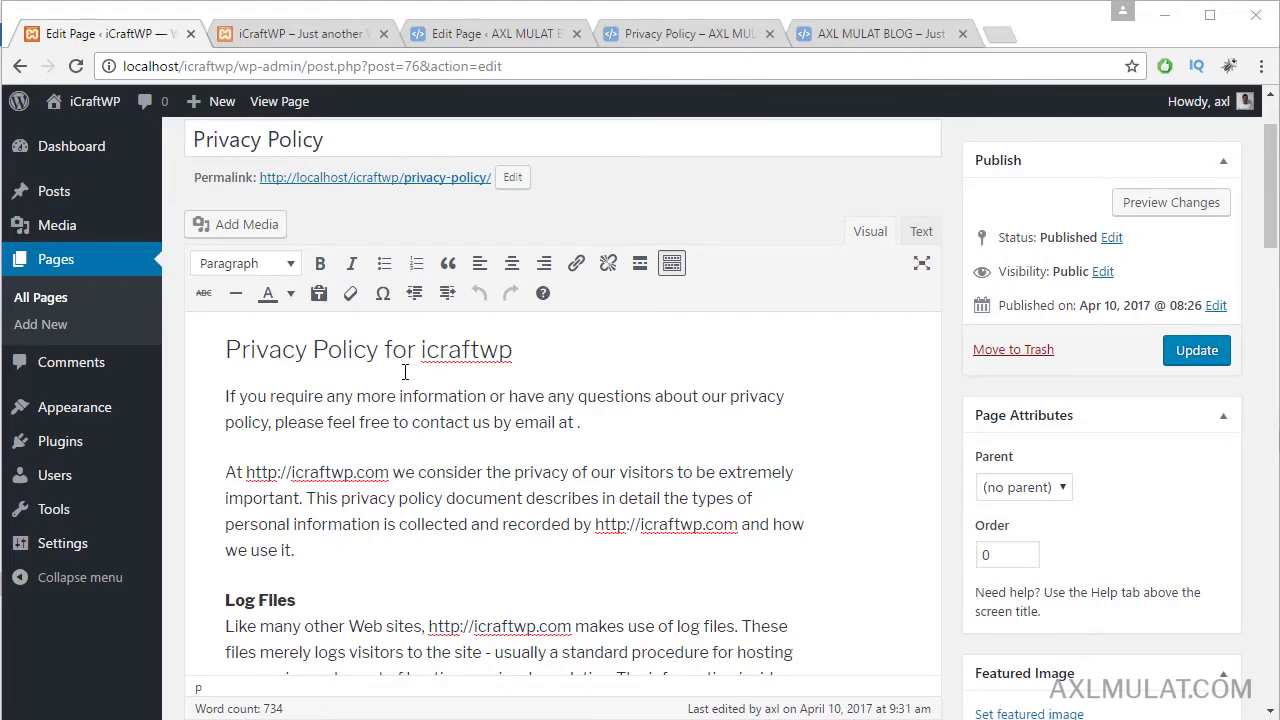
scroll(466, 428, "down", 2)
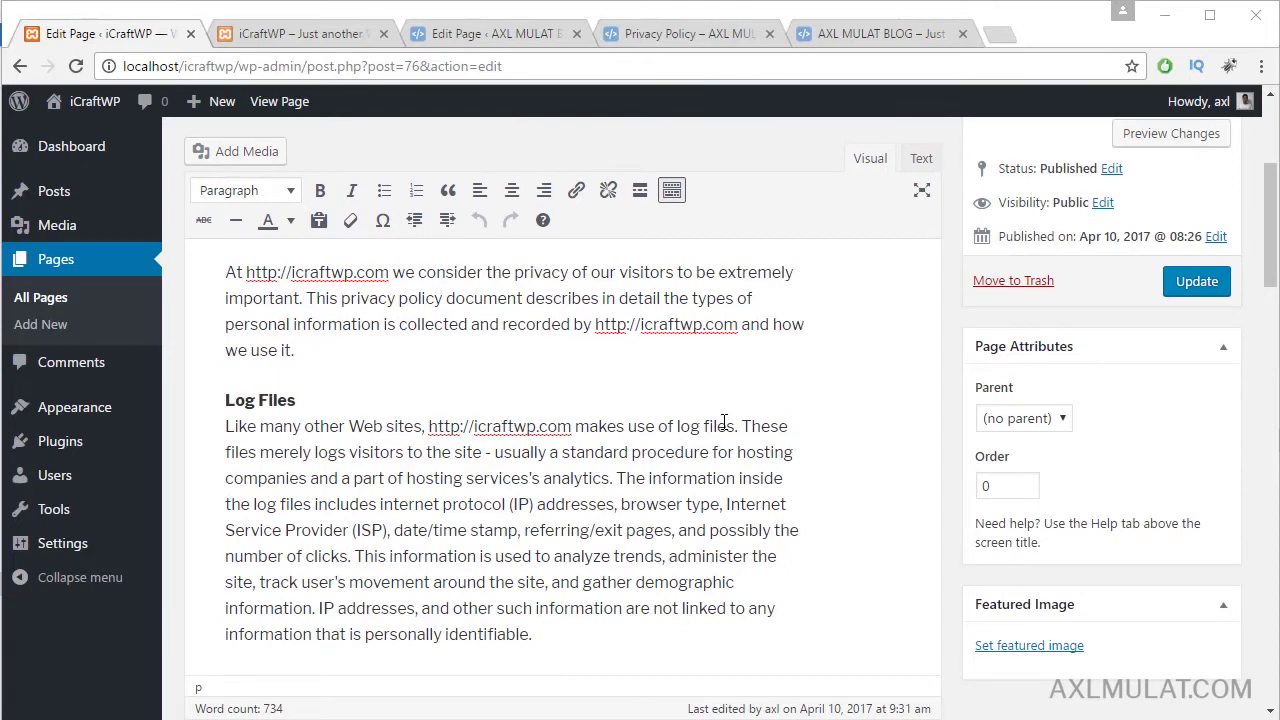
left_click(1012, 426)
left_click(1000, 463)
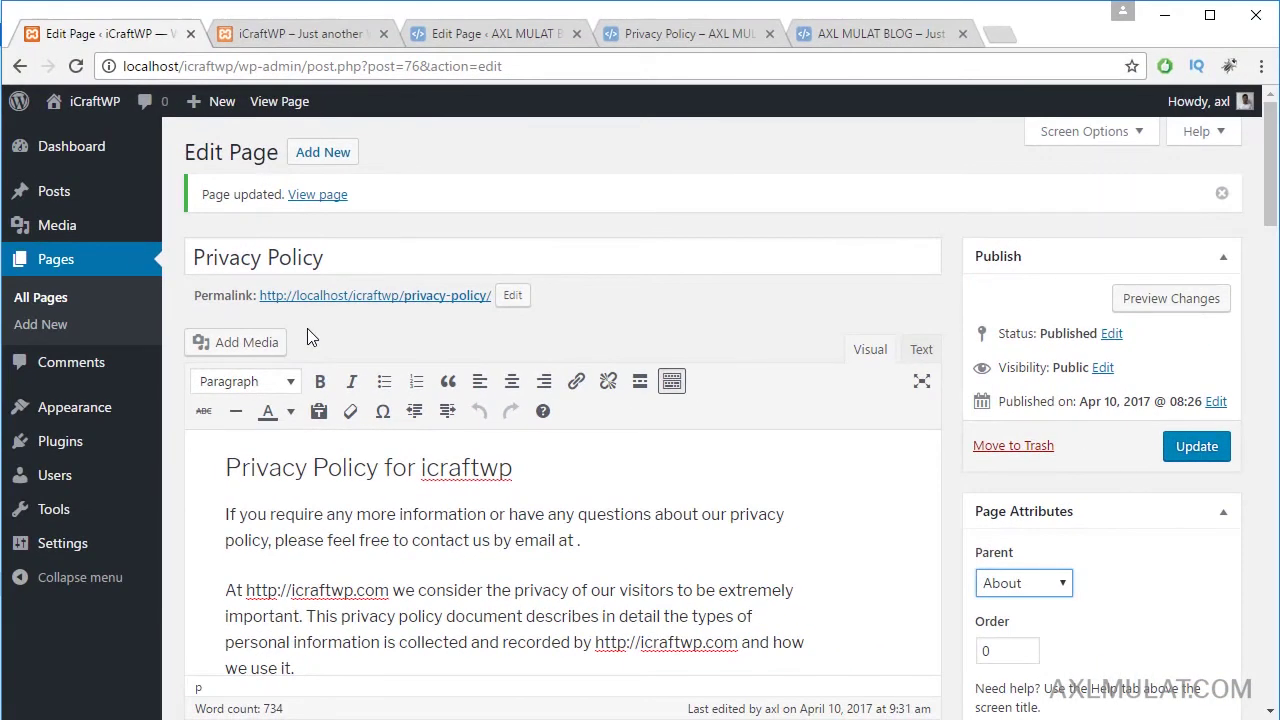
left_click(1190, 447)
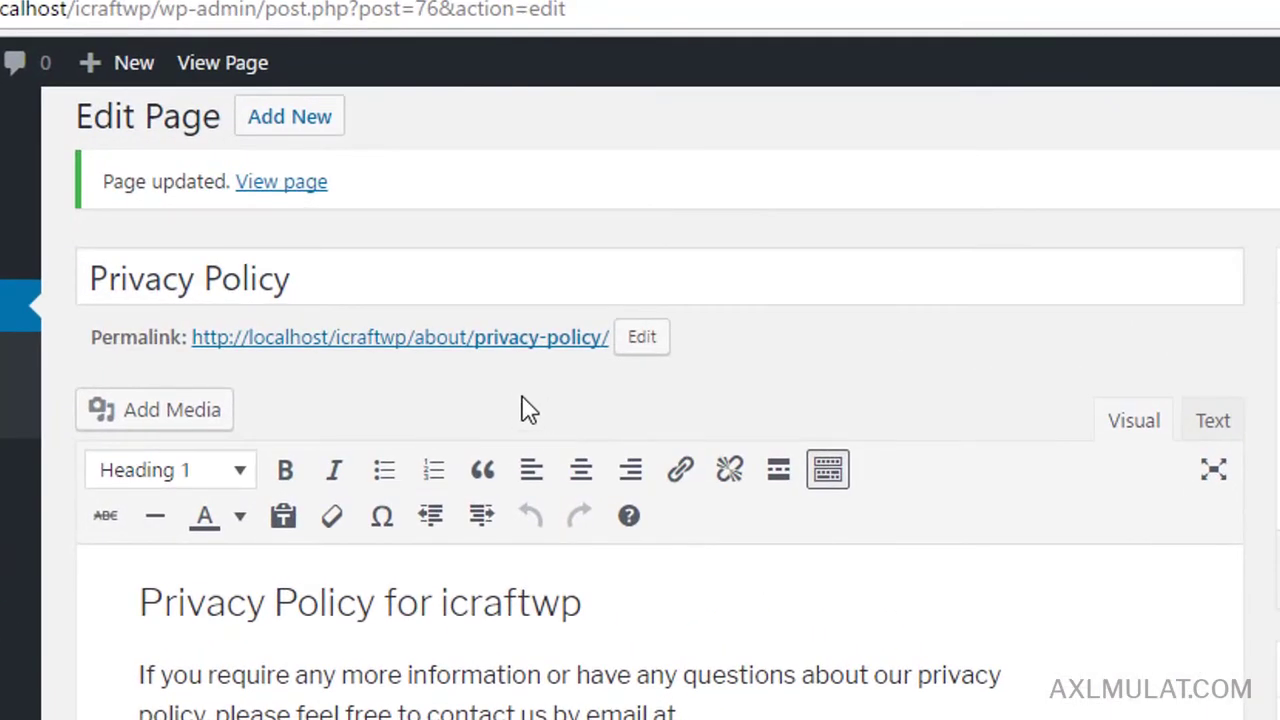
Open the Privacy Policy permalink localhost/icraftwp/about/privacy-policy/ in a new tab
right_click(495, 346)
left_click(541, 366)
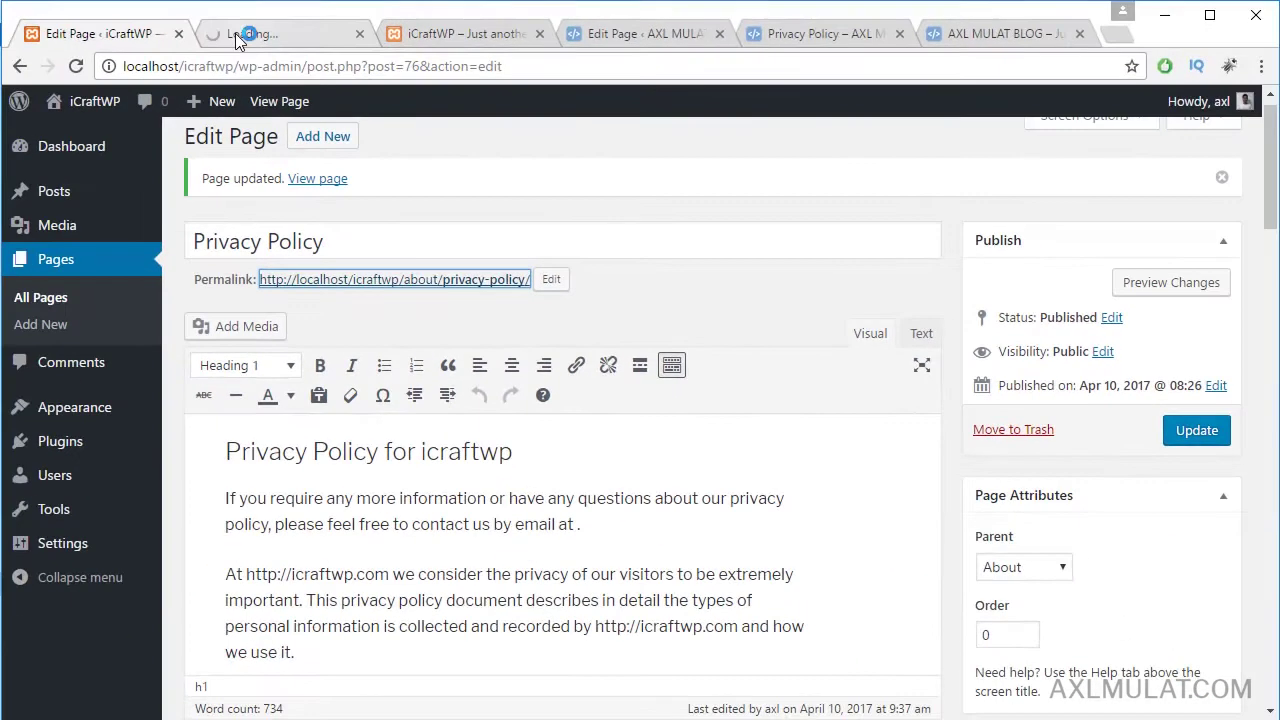
left_click(235, 33)
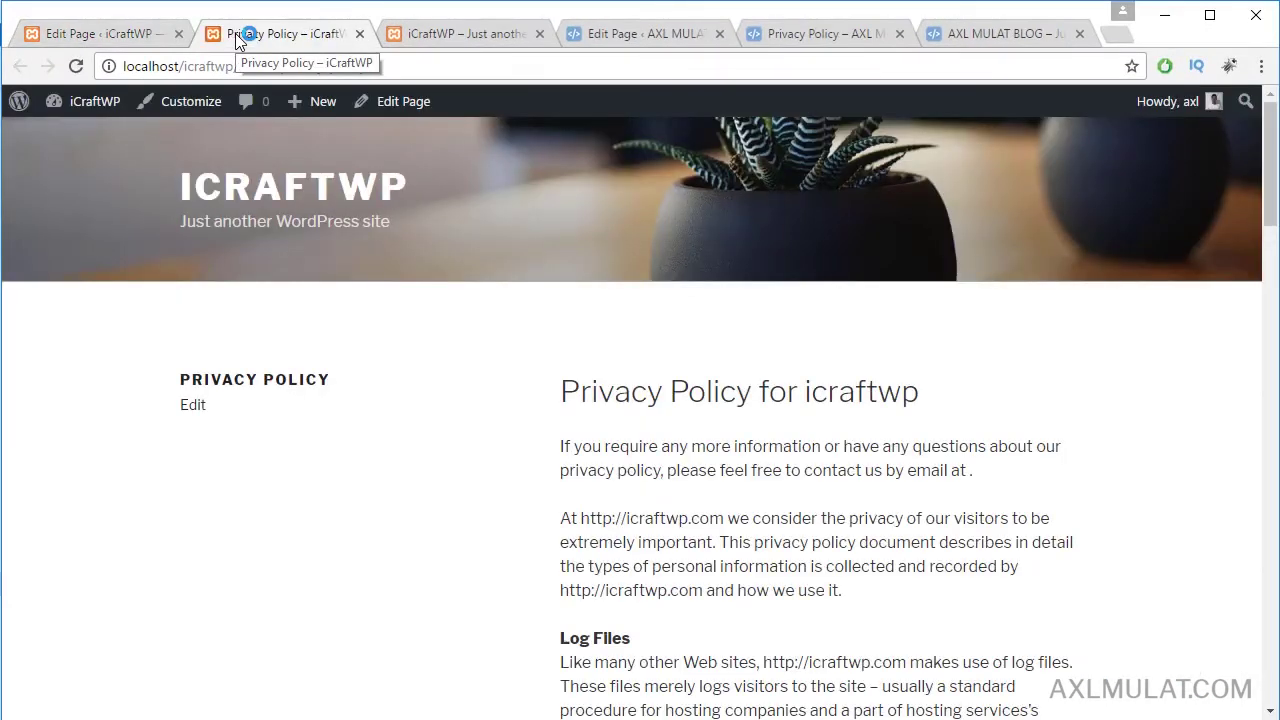
Remove 'privacy-policy/' from the address to load the About page at /about/
double_click(258, 70)
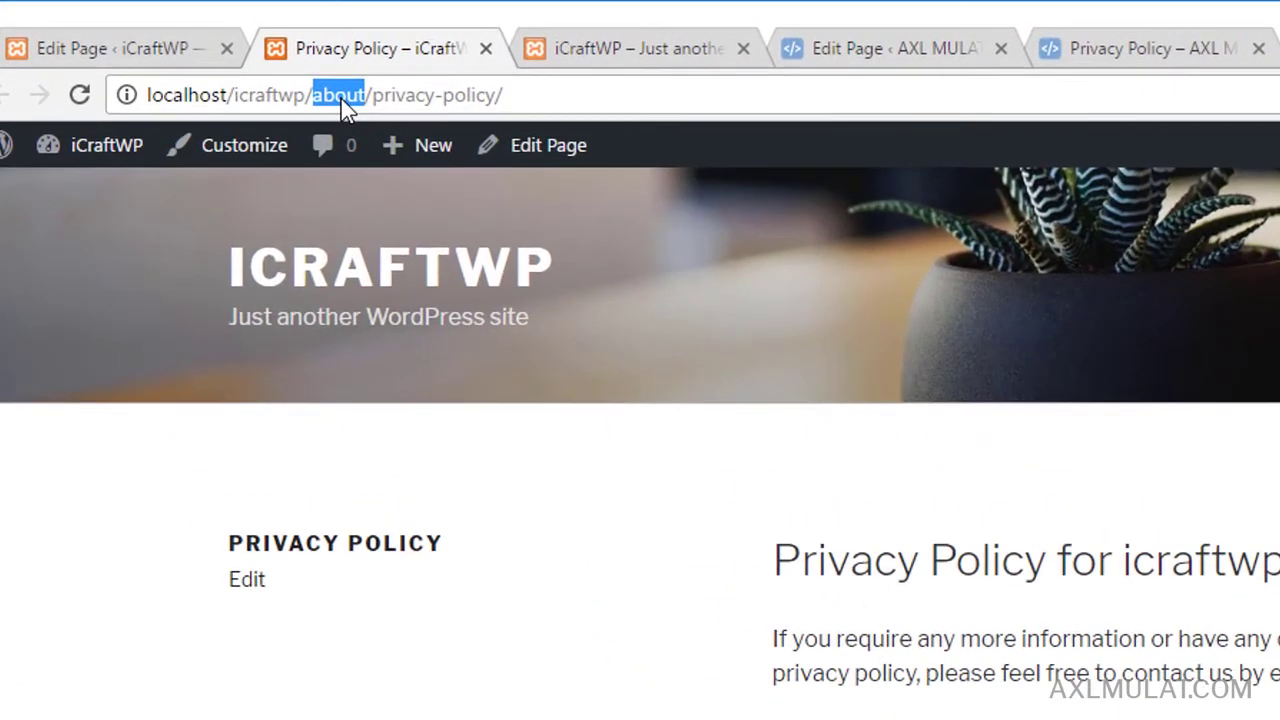
left_click(558, 97)
left_click_drag(558, 97, 378, 95)
key("BackSpace")
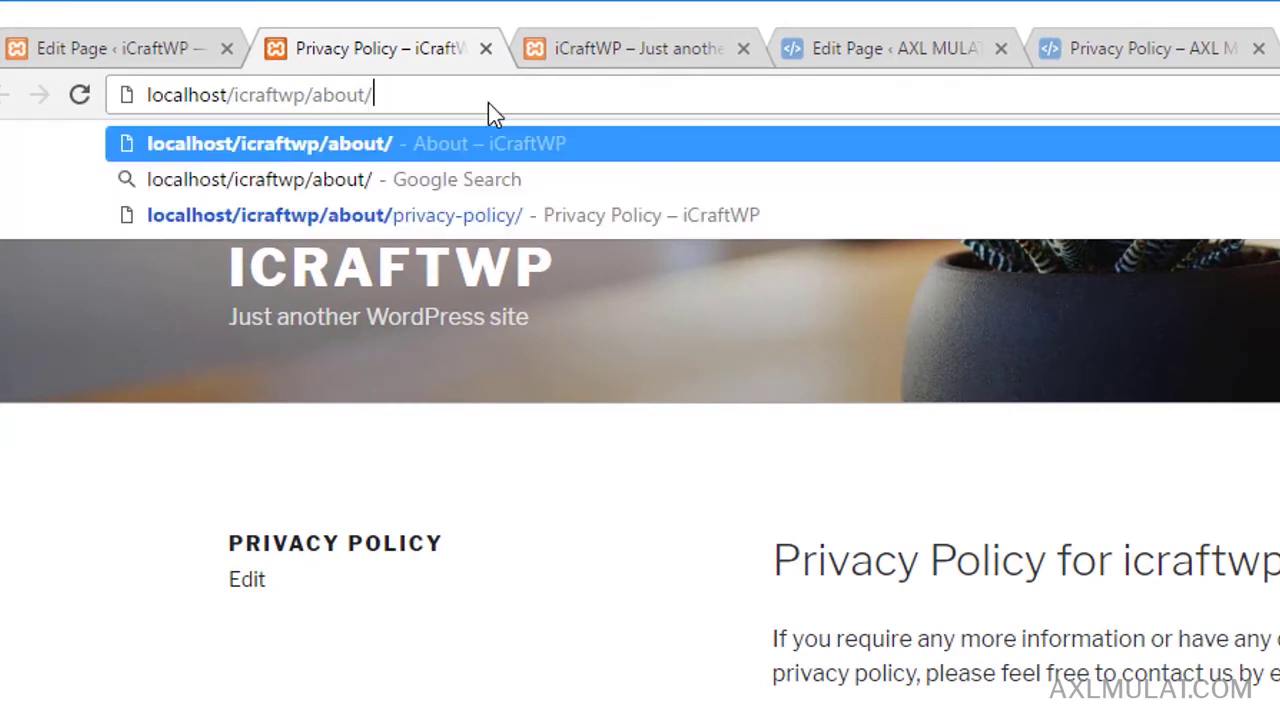
key("Return")
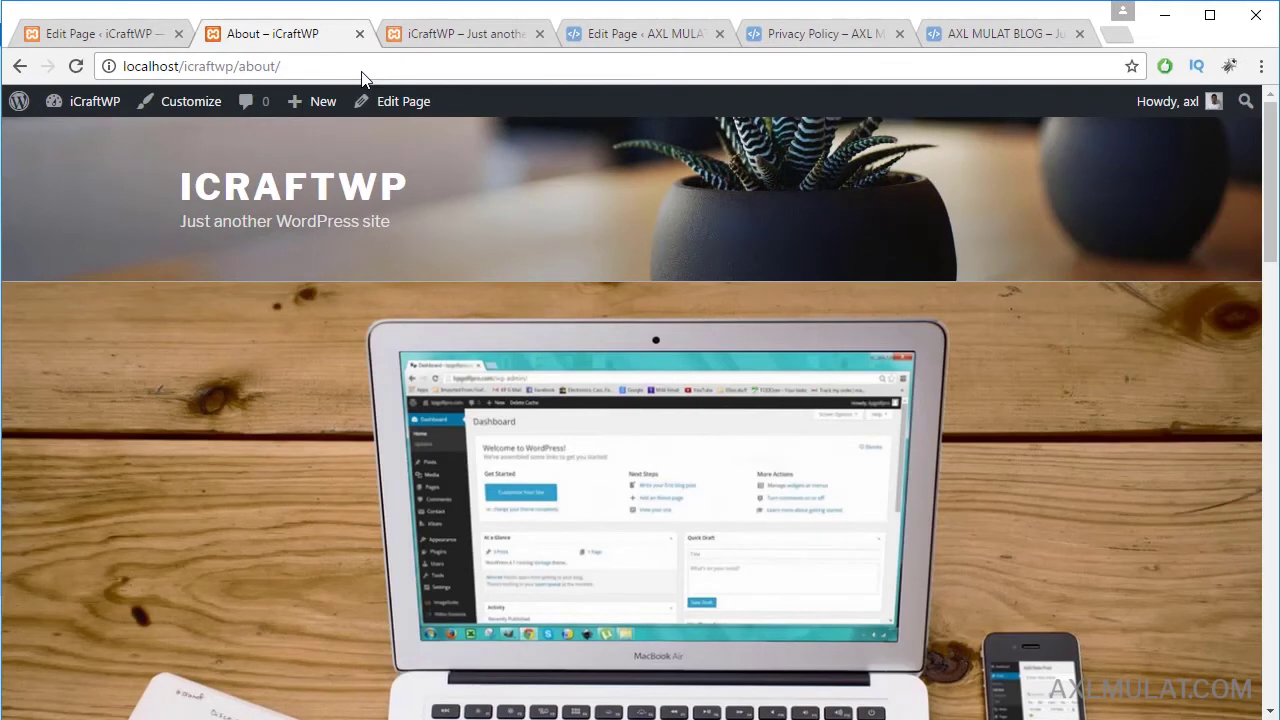
Reset the Privacy Policy page's Parent to (no parent) and update it
left_click(129, 36)
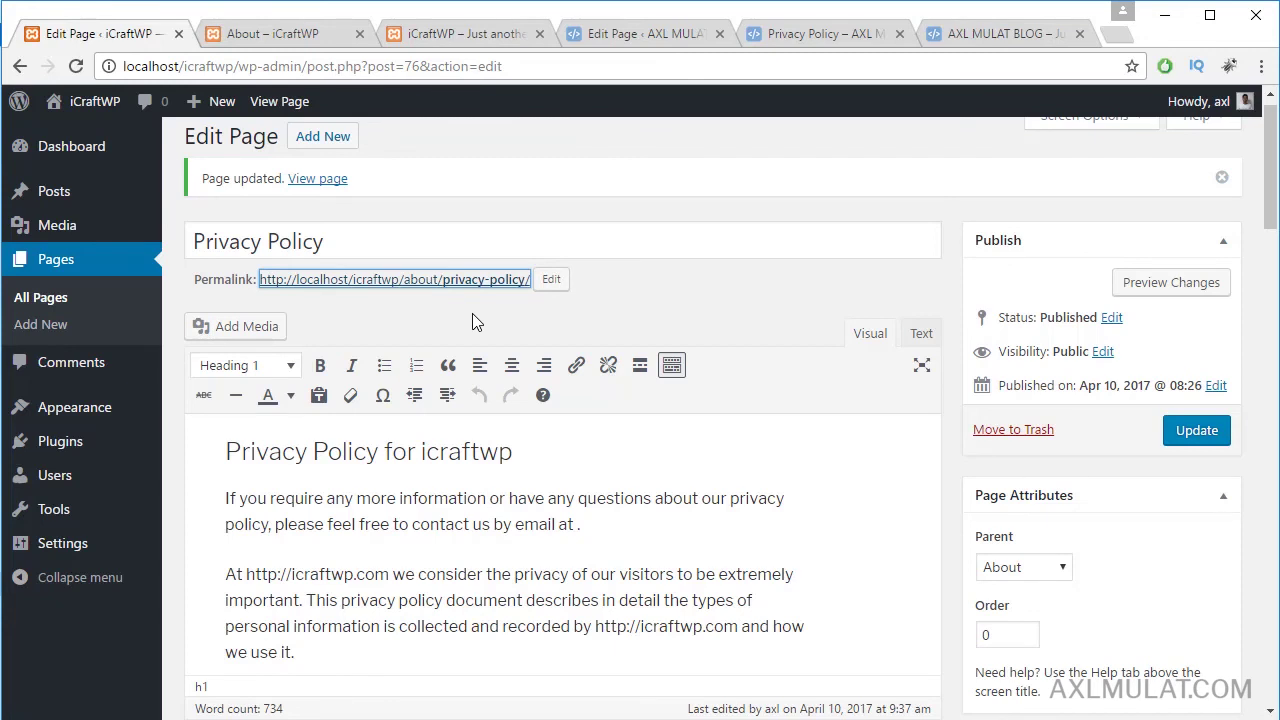
scroll(1172, 535, "down", 1)
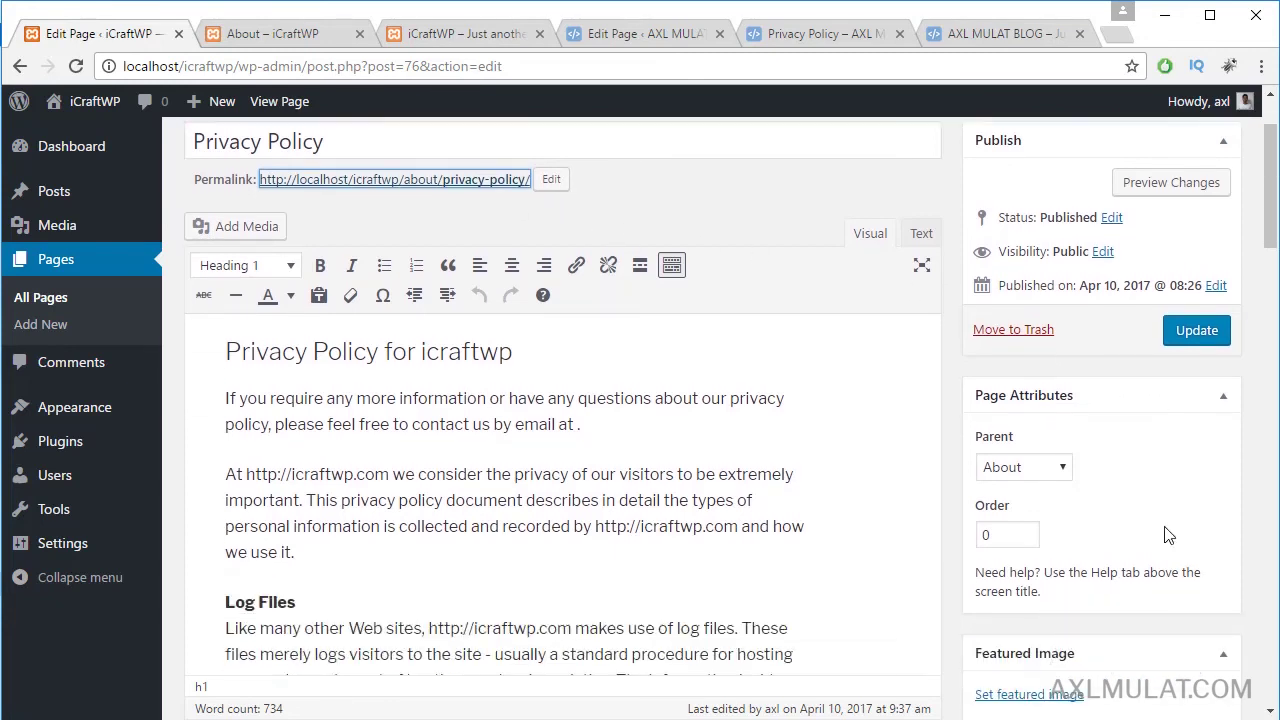
left_click(1038, 473)
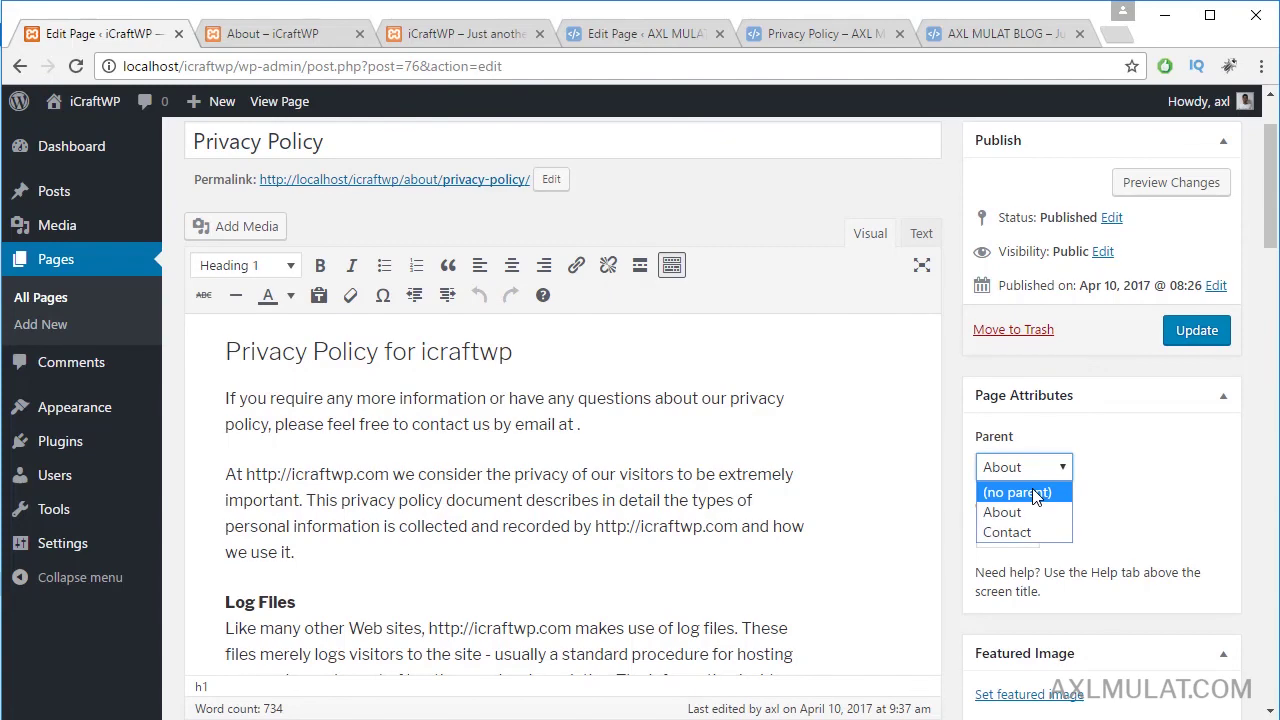
left_click(1036, 494)
left_click(1195, 332)
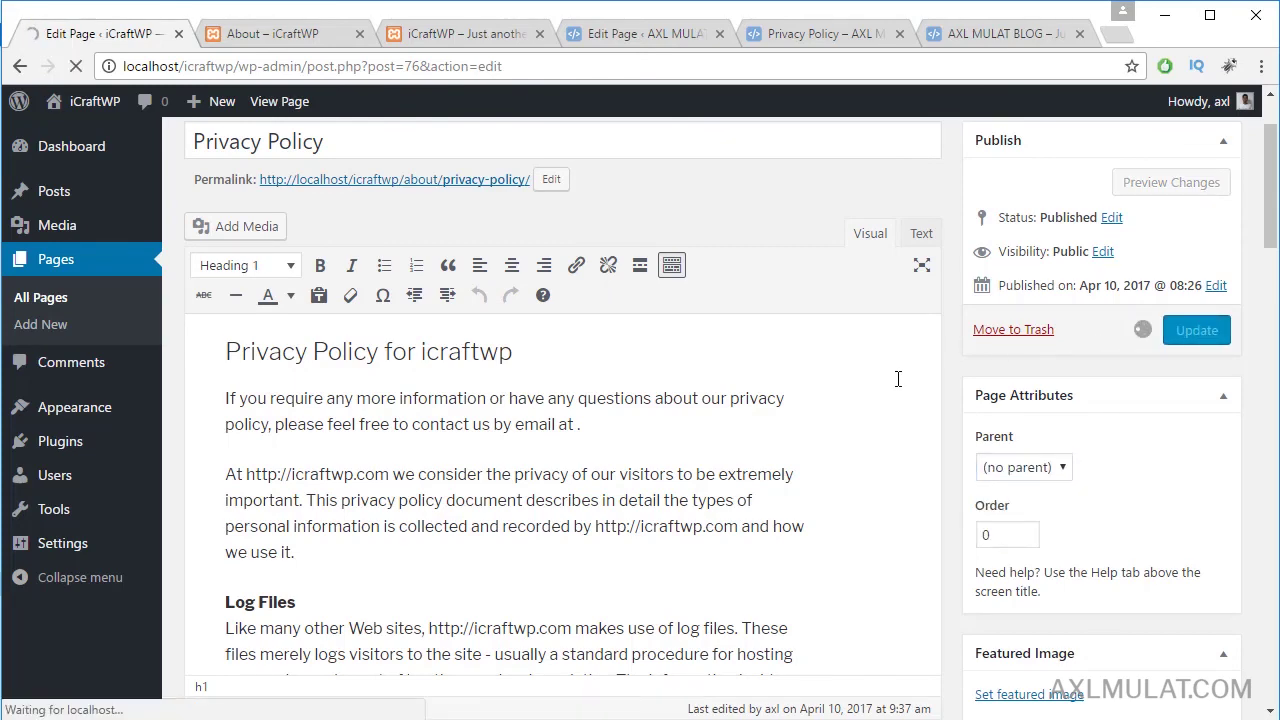